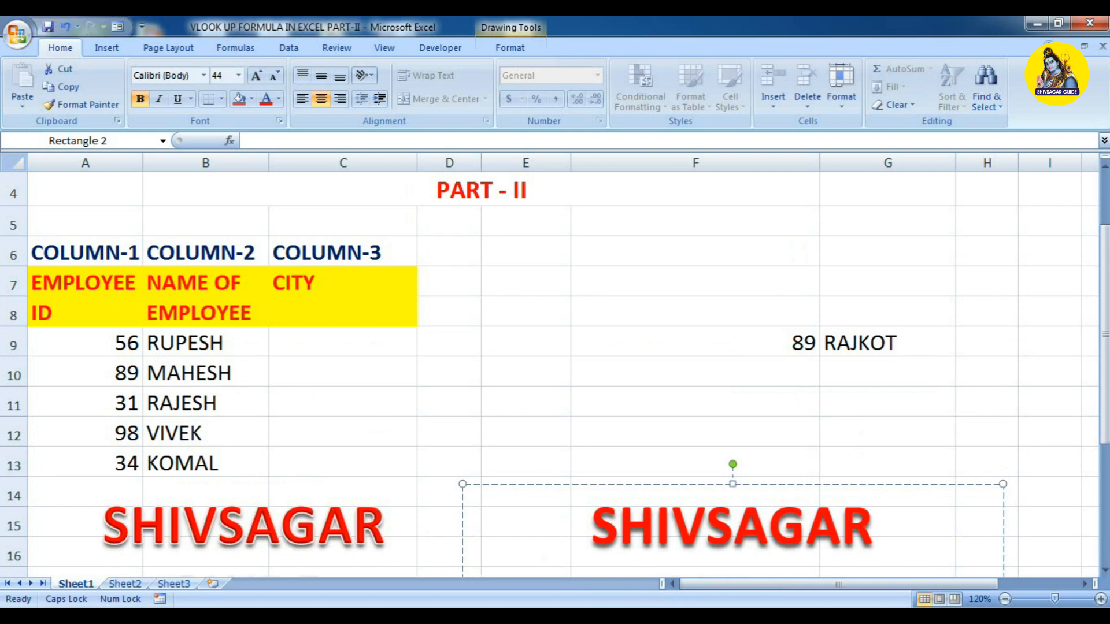
- Examine the employee table on Sheet1, with its empty CITY column, alongside the employee name and city table on Sheet2
click(695, 372)
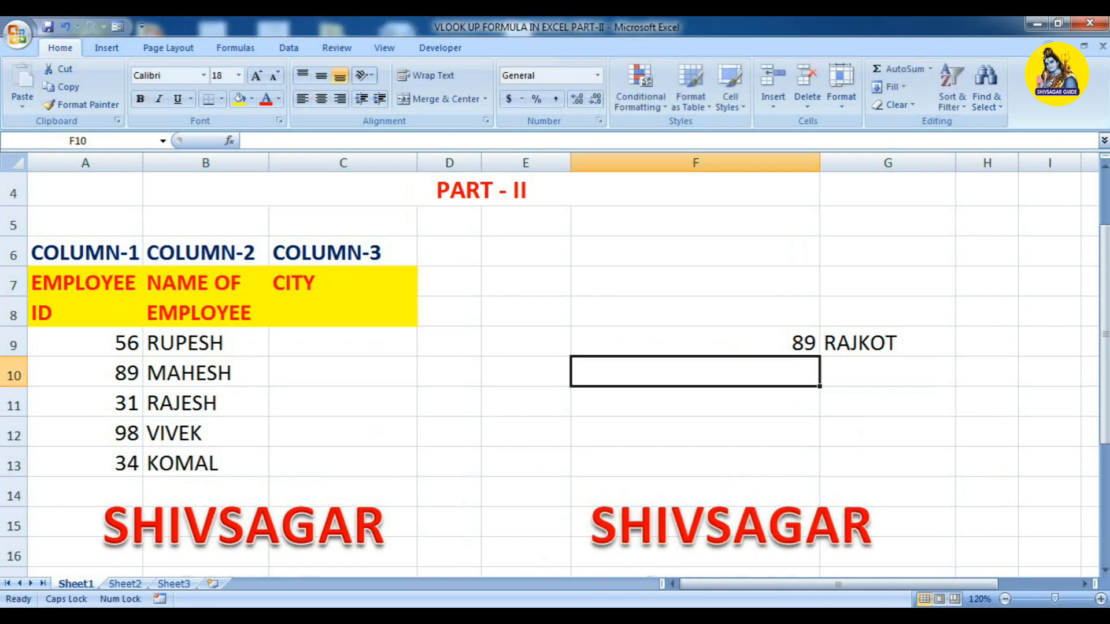
scroll(555, 370, up, 1)
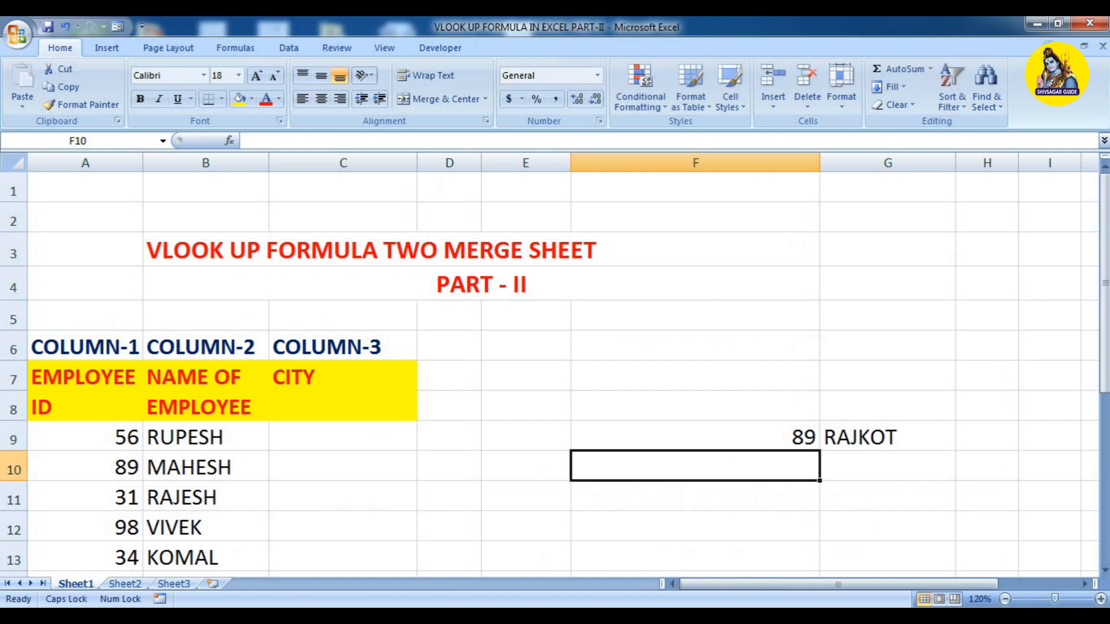
scroll(555, 370, down, 1)
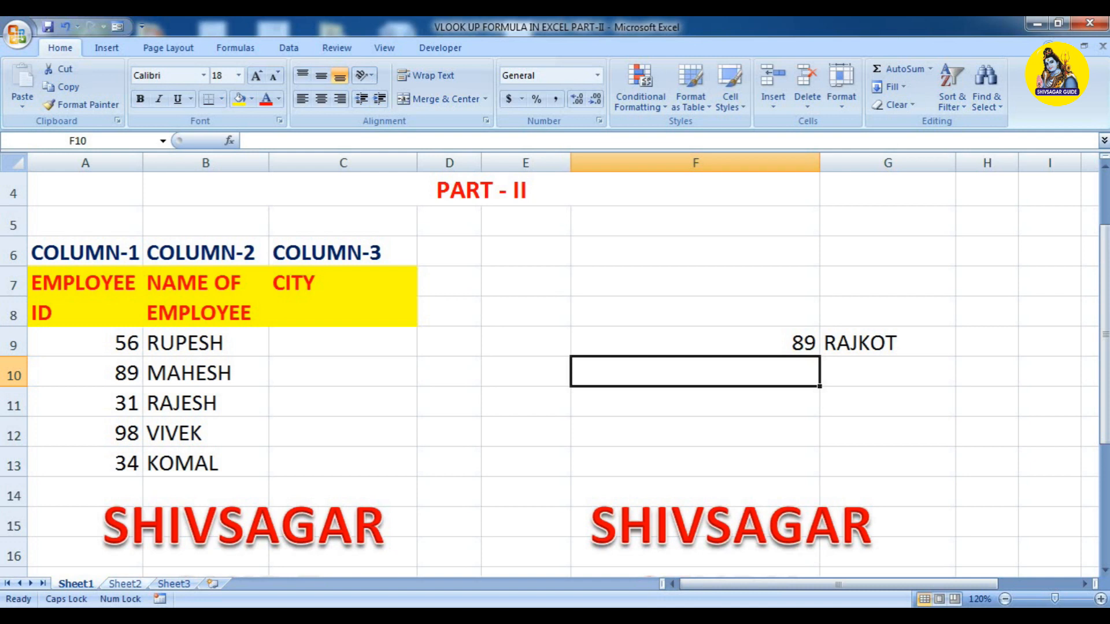
click(124, 583)
click(370, 375)
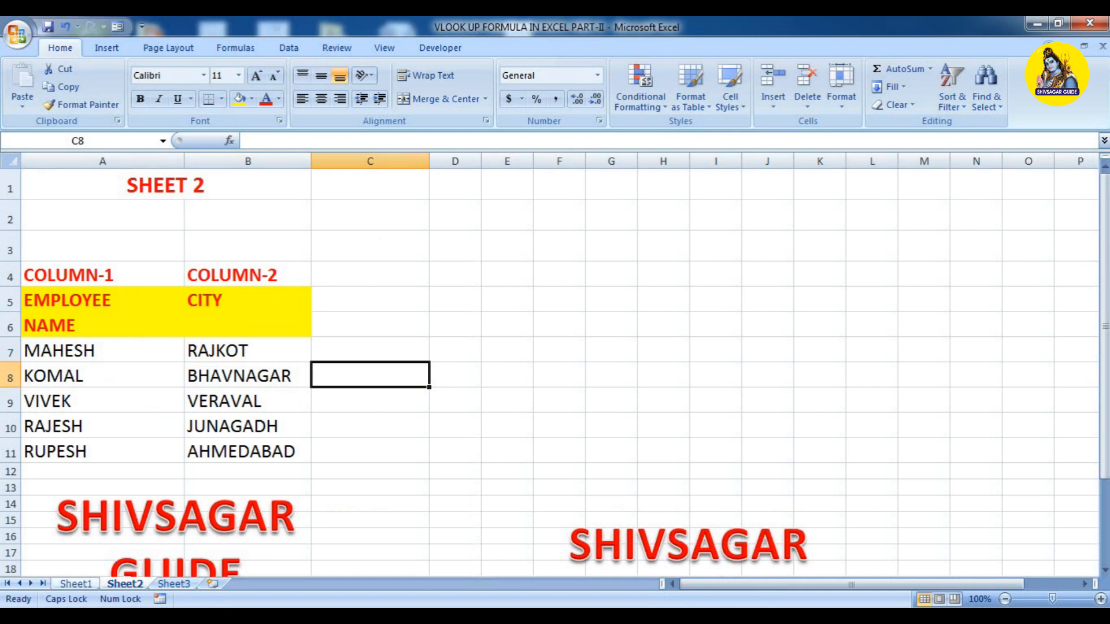
click(75, 584)
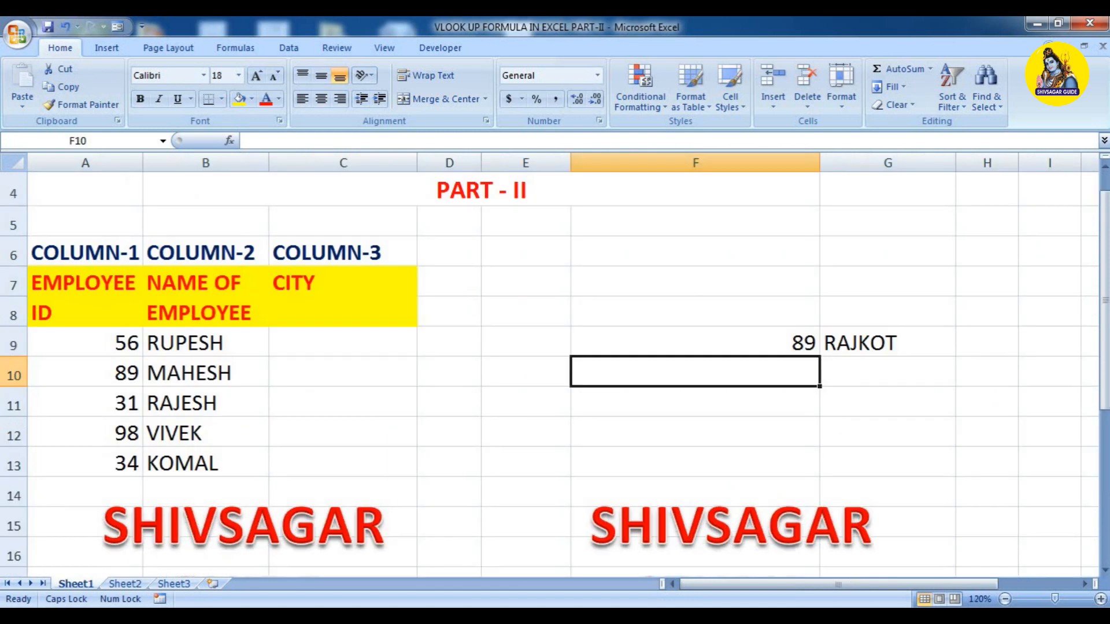
click(205, 342)
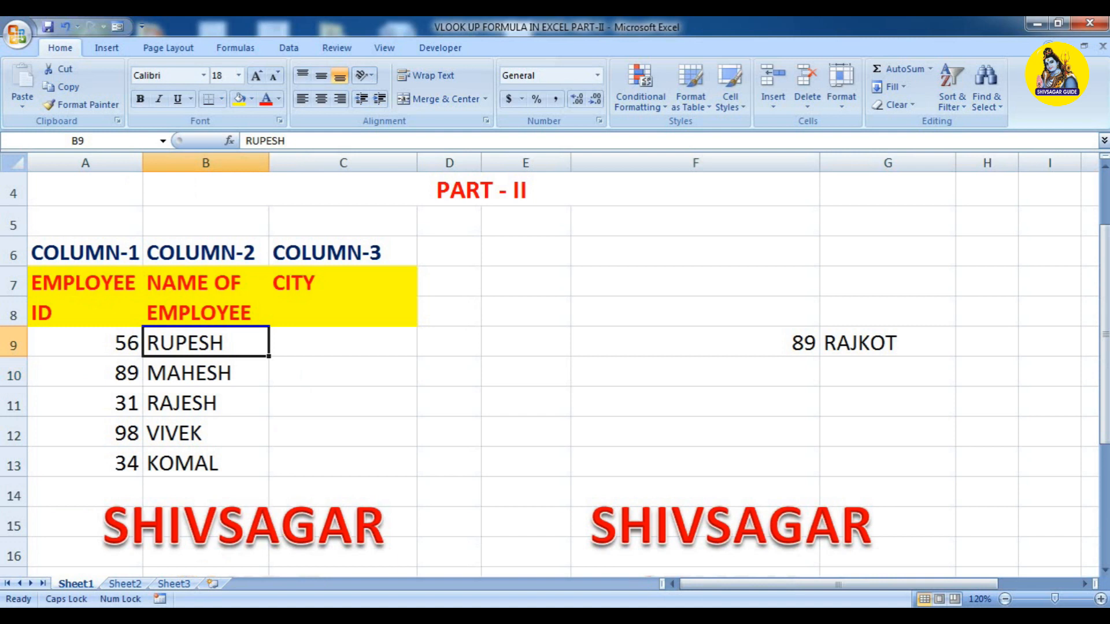
click(343, 342)
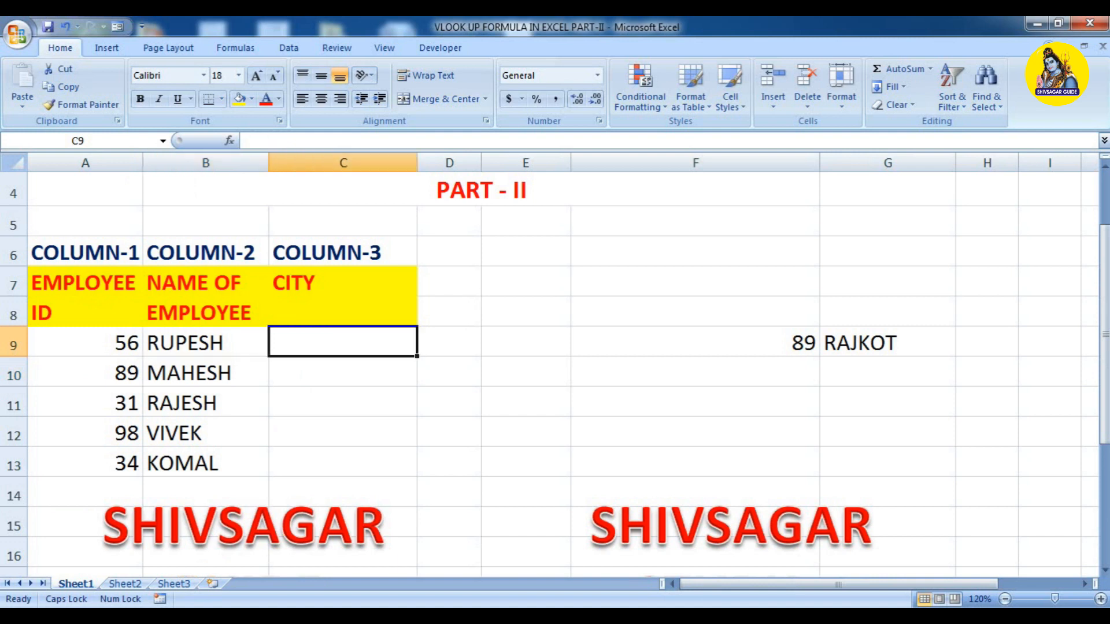
click(125, 584)
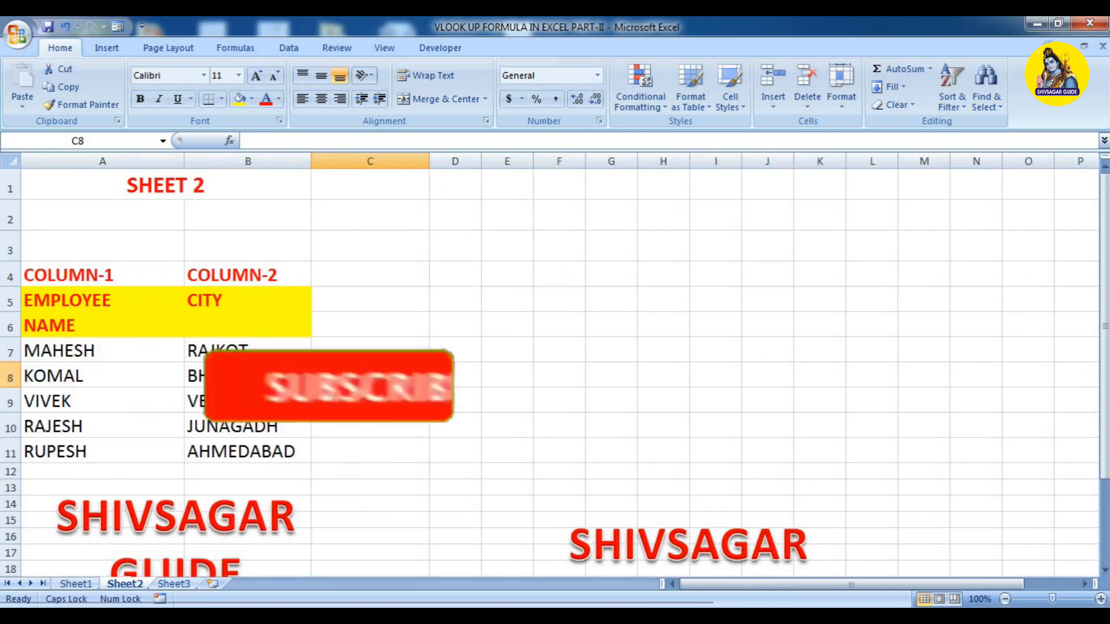
click(76, 584)
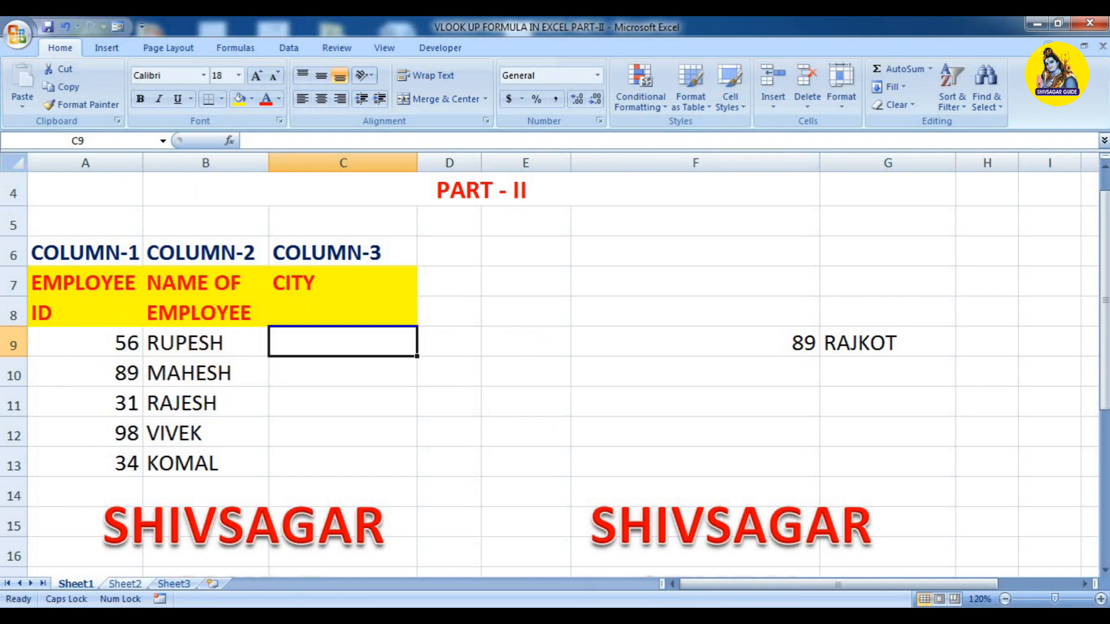
click(124, 584)
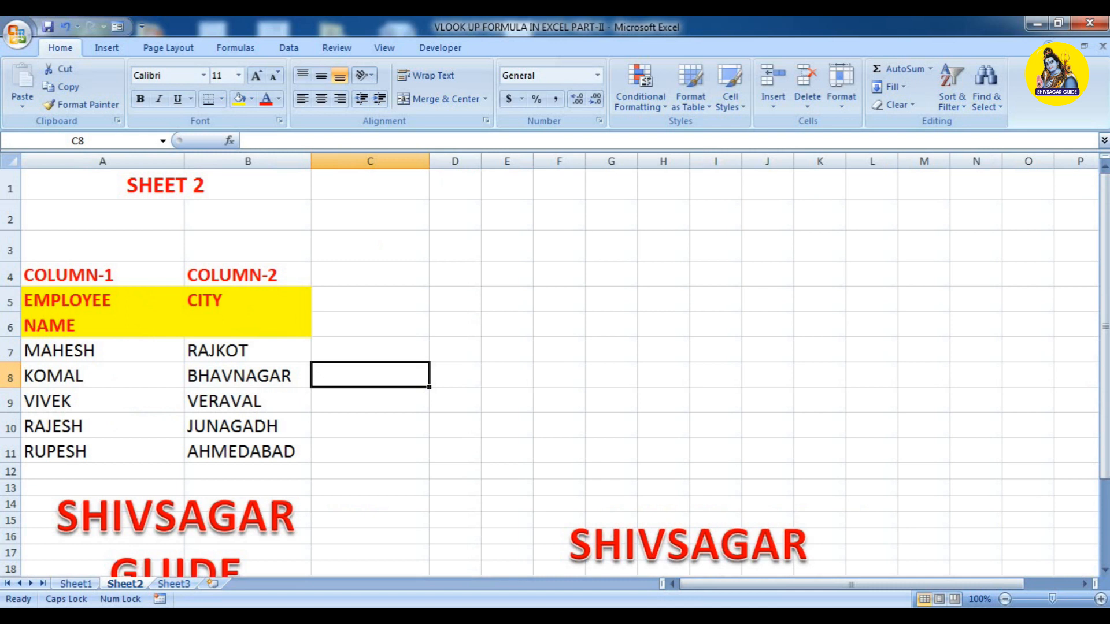
click(76, 583)
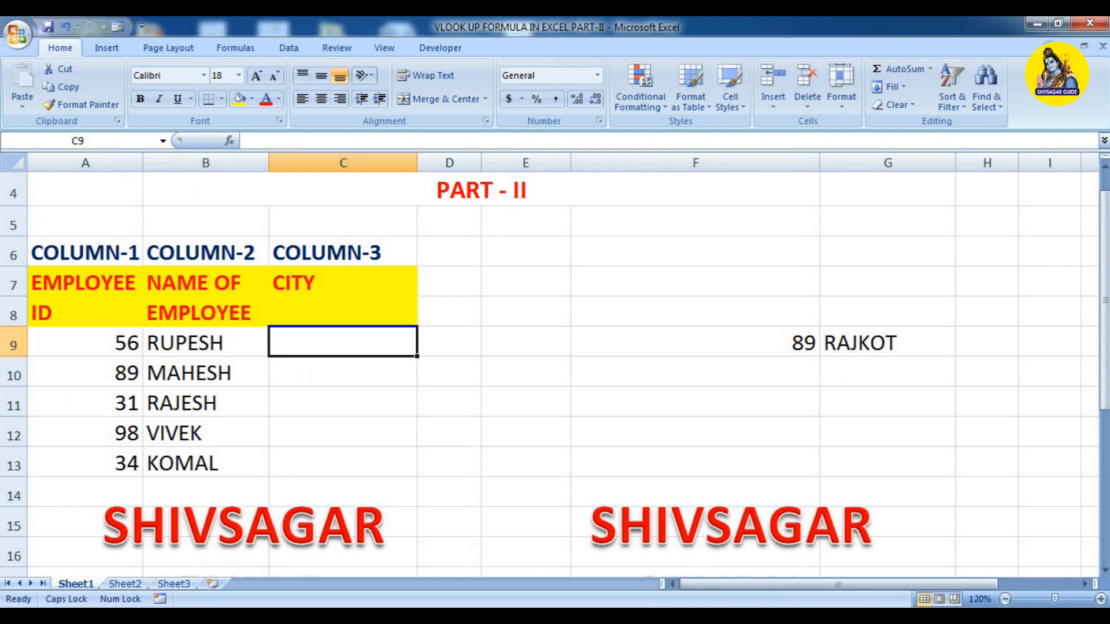
- Begin a VLOOKUP formula in Sheet1 cell C9 with B9 as lookup value and Sheet2!A7:B11 as table array
scroll(549, 370, up, 1)
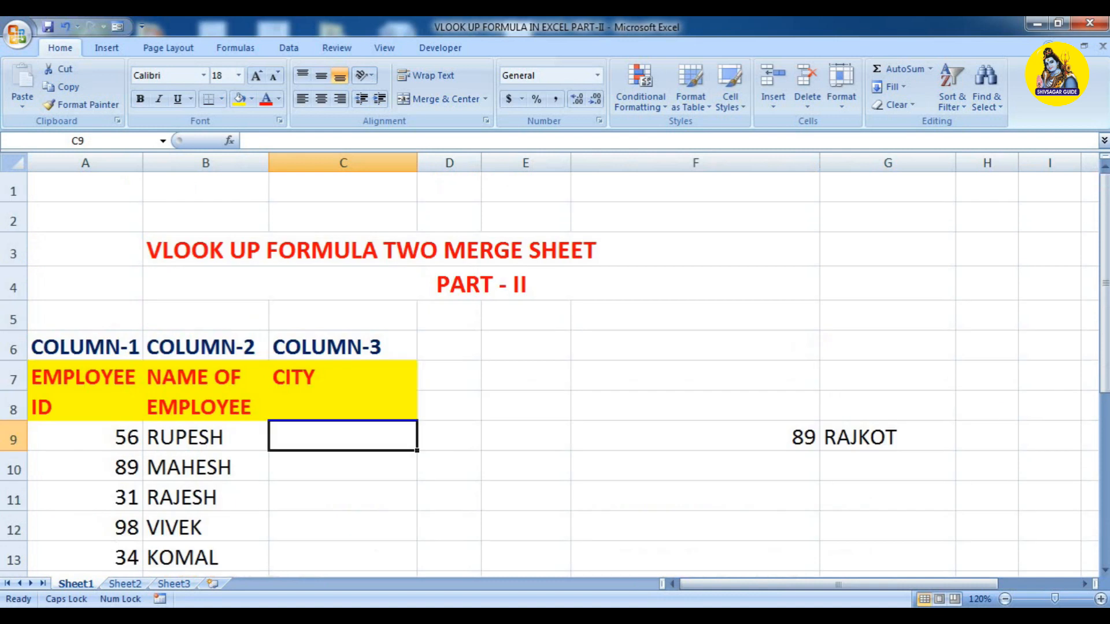
scroll(549, 370, down, 1)
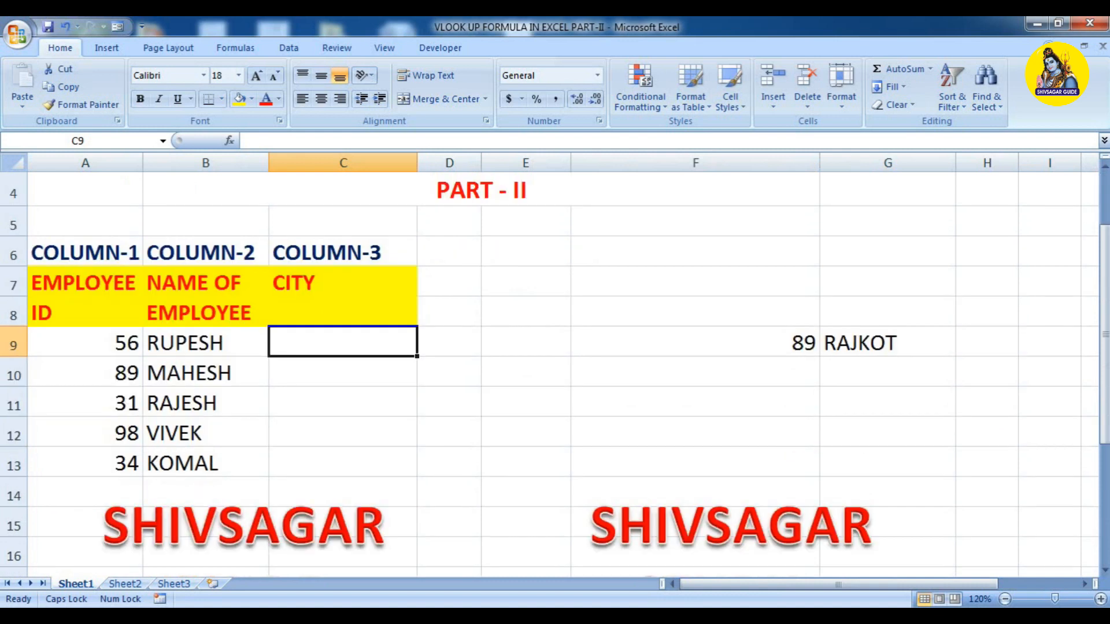
text(=)
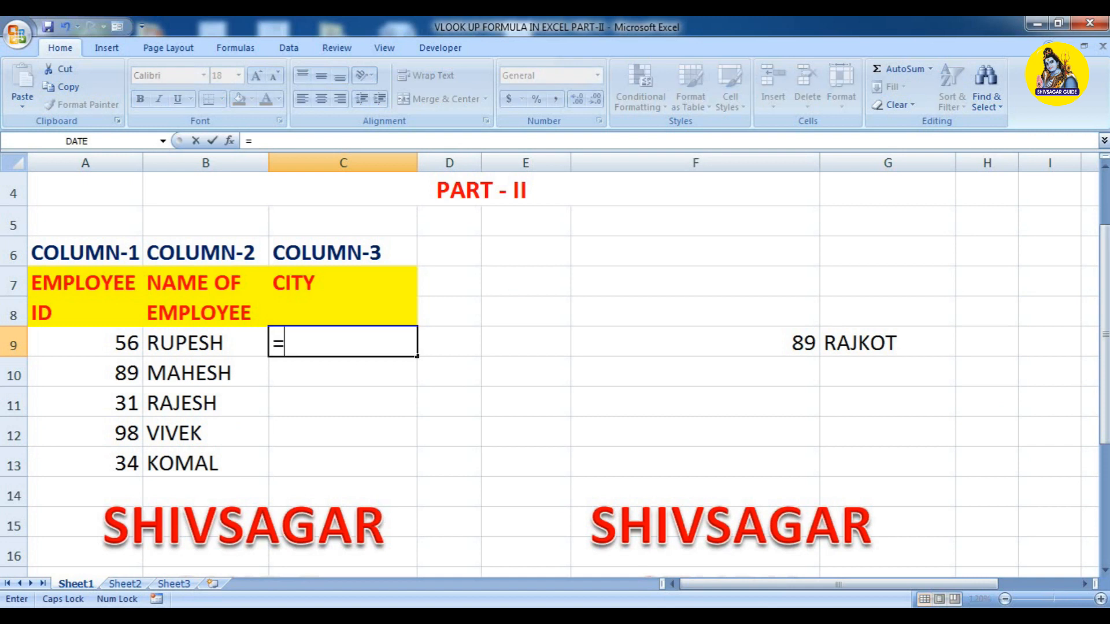
text(VLOOKUP()
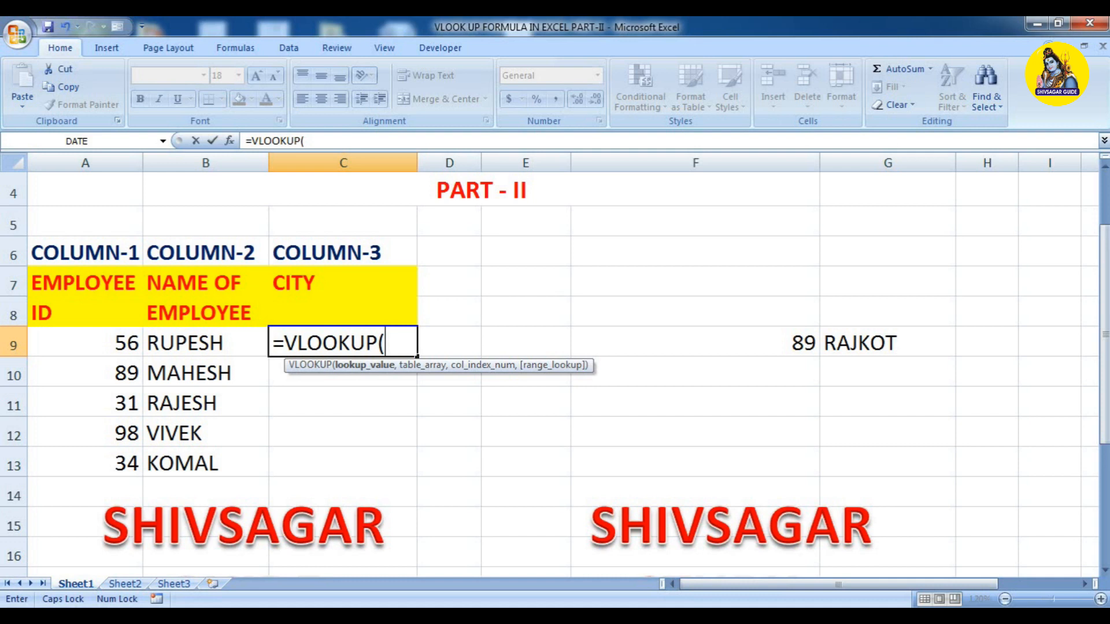
text(B9,)
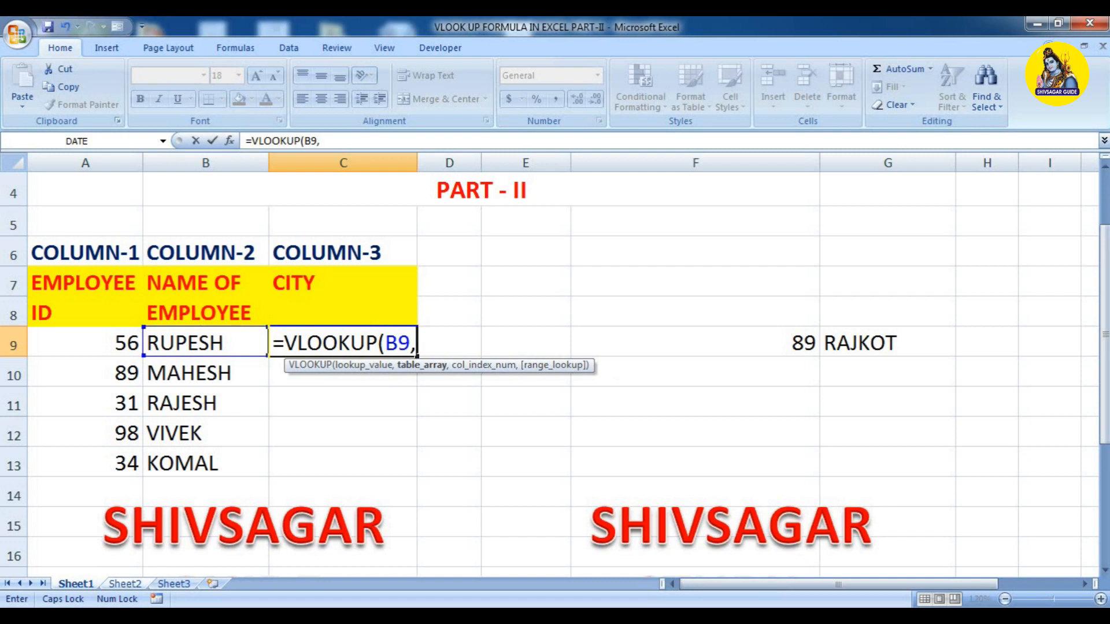
key(ctrl+Page_Down)
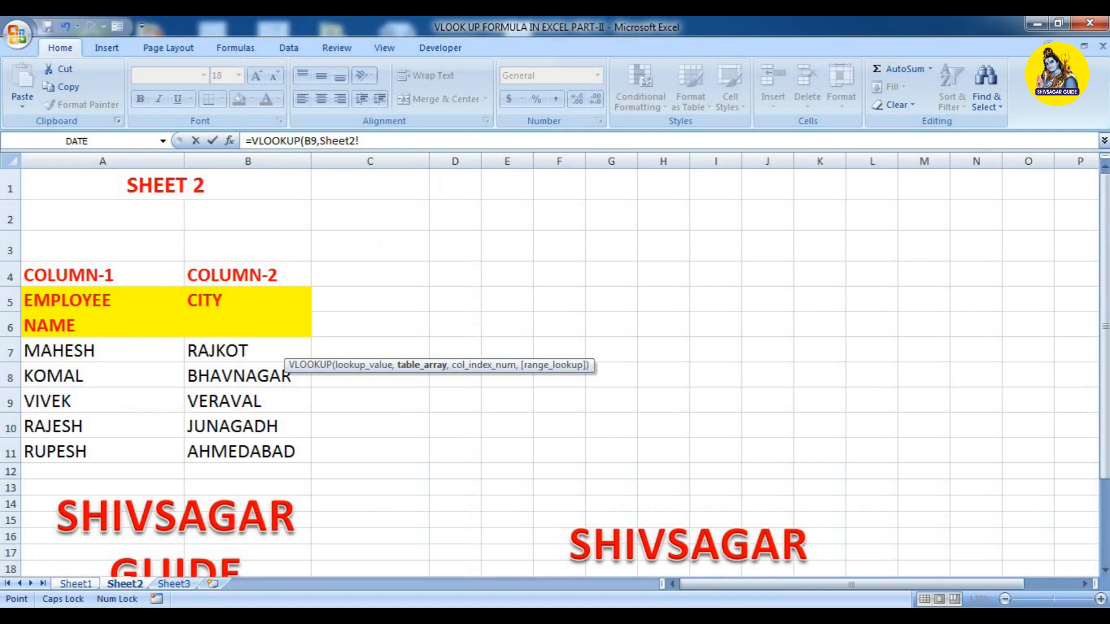
drag(58, 350, 289, 457)
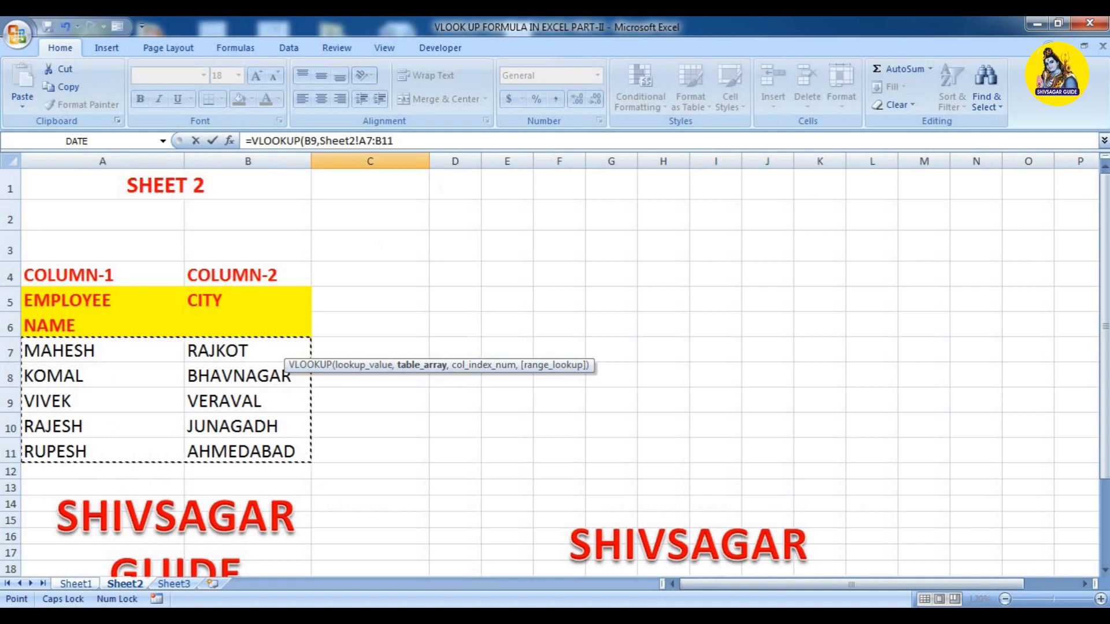
- Make the formula's table array absolute as Sheet2!$A$7:$B$11 and move on to the next argument
click(359, 141)
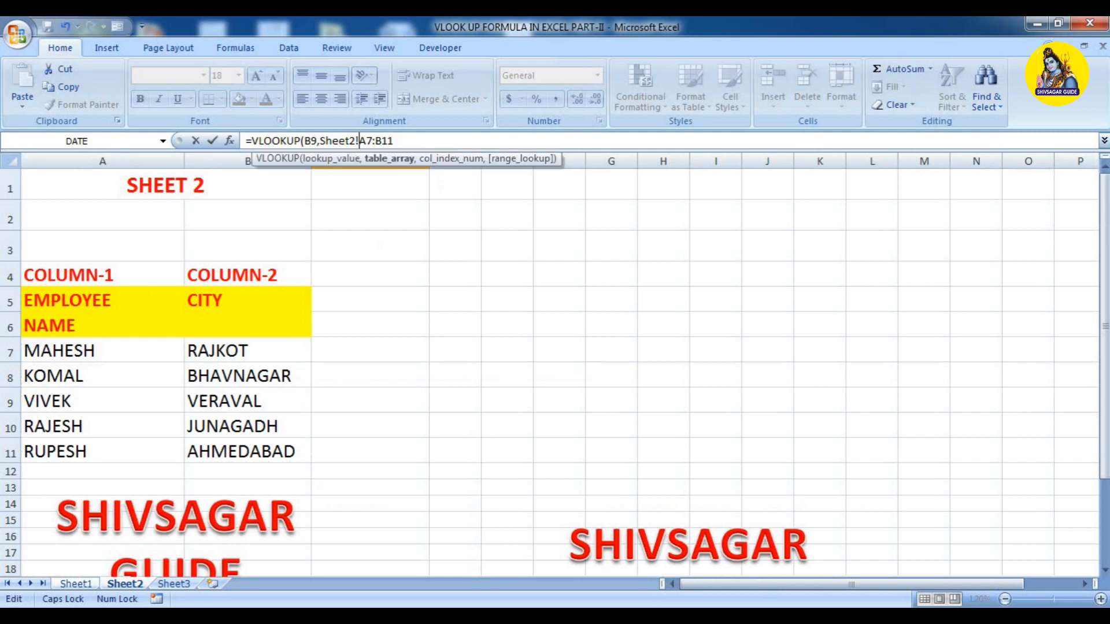
text($A$)
key(Left)
text($)
key(Right)
text($)
key(Right)
key(Right)
text(,)
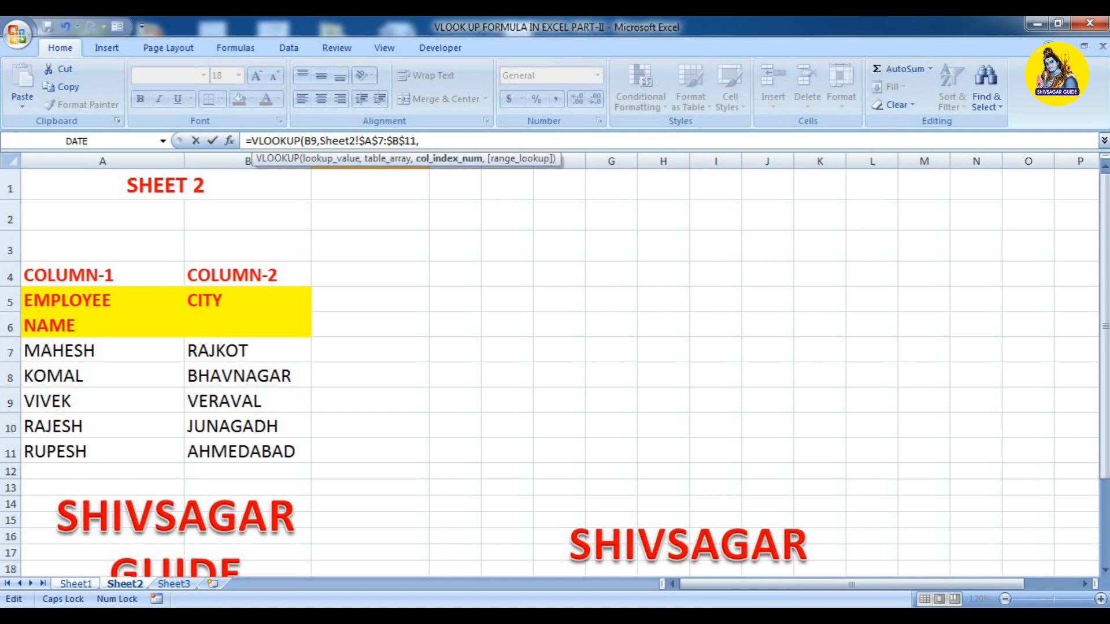
- Complete the VLOOKUP formula with column index 2 and FALSE for an exact match, and enter it
text(2,)
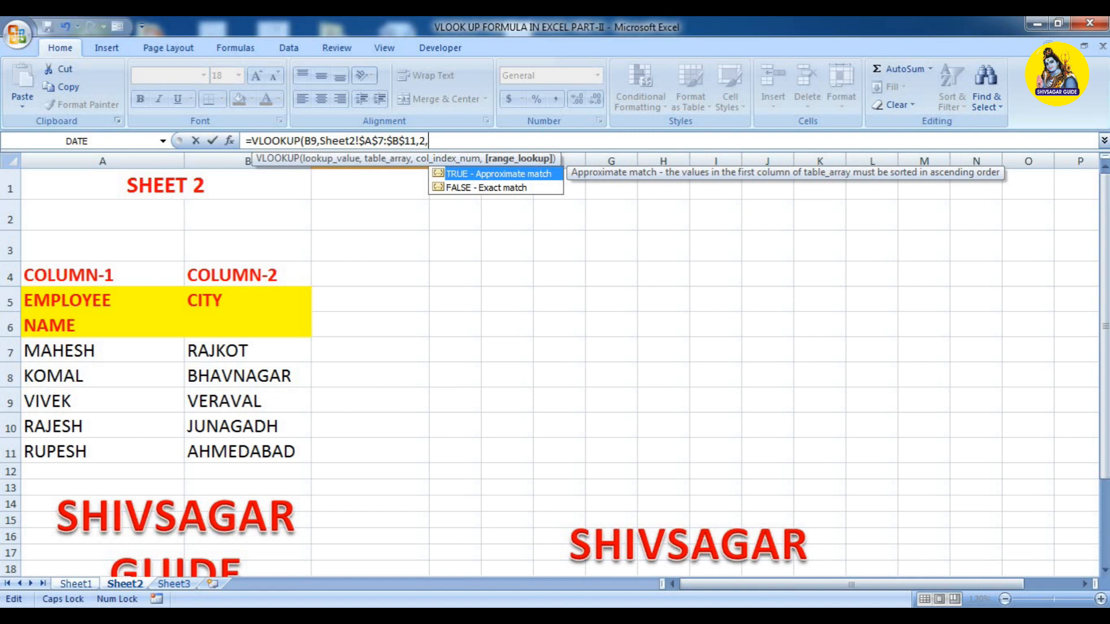
text(FALSE))
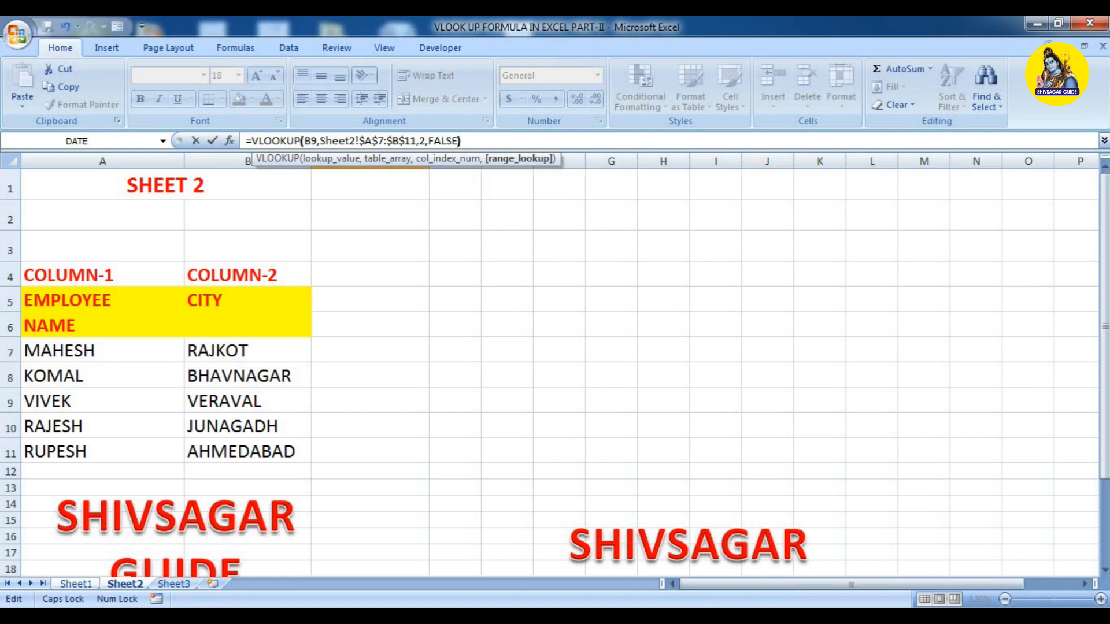
key(Return)
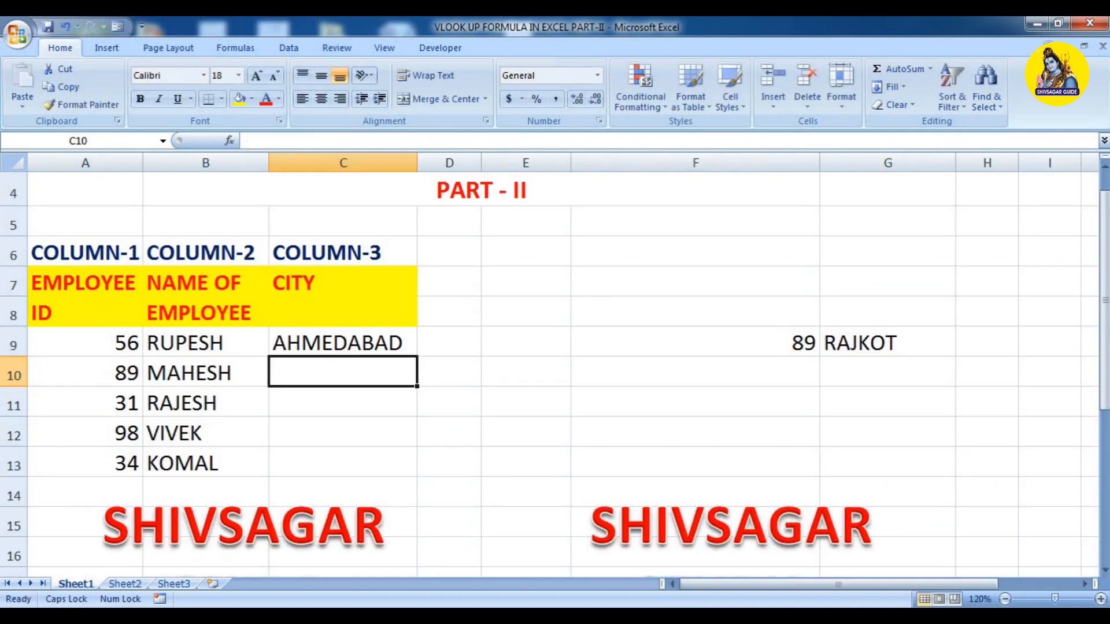
- Fill the VLOOKUP formula from C9 down through C13 to cover all employees in the CITY column
click(343, 343)
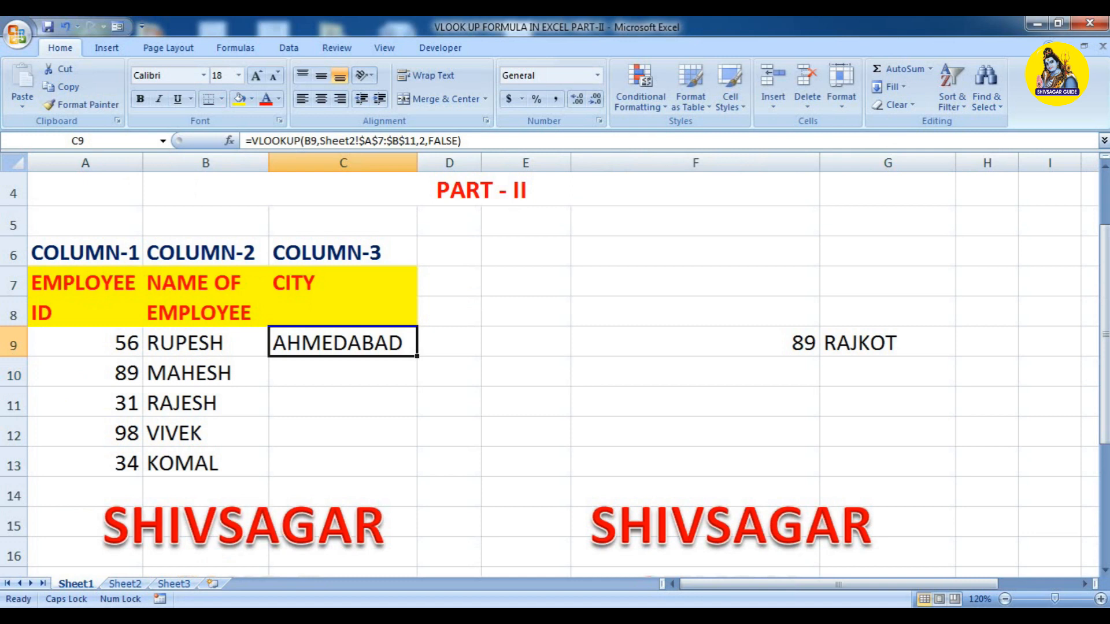
drag(416, 357, 417, 475)
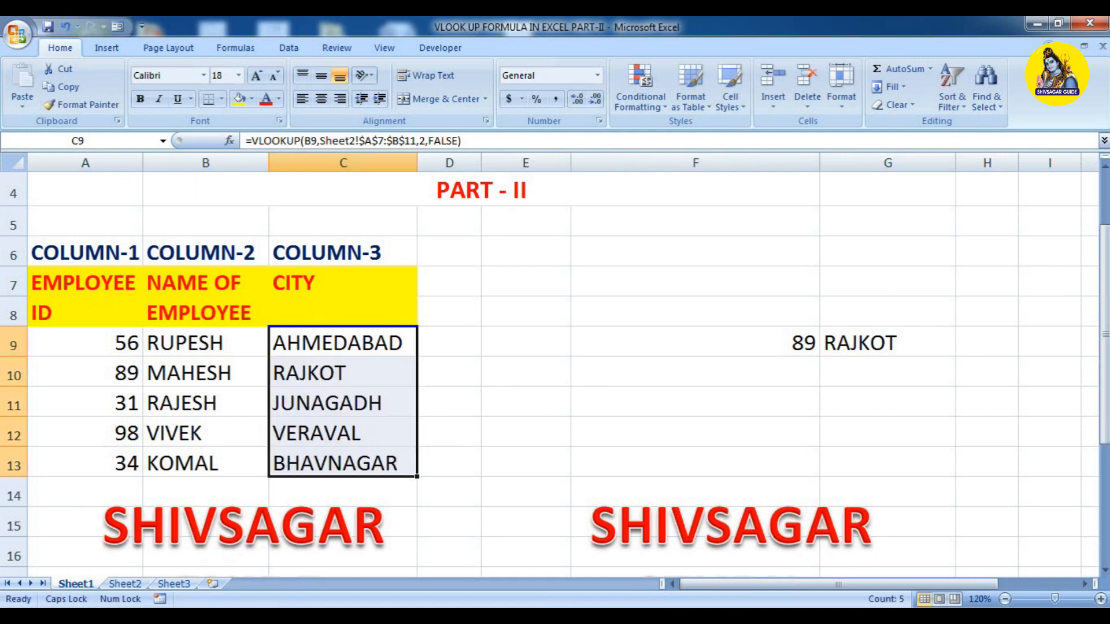
click(449, 431)
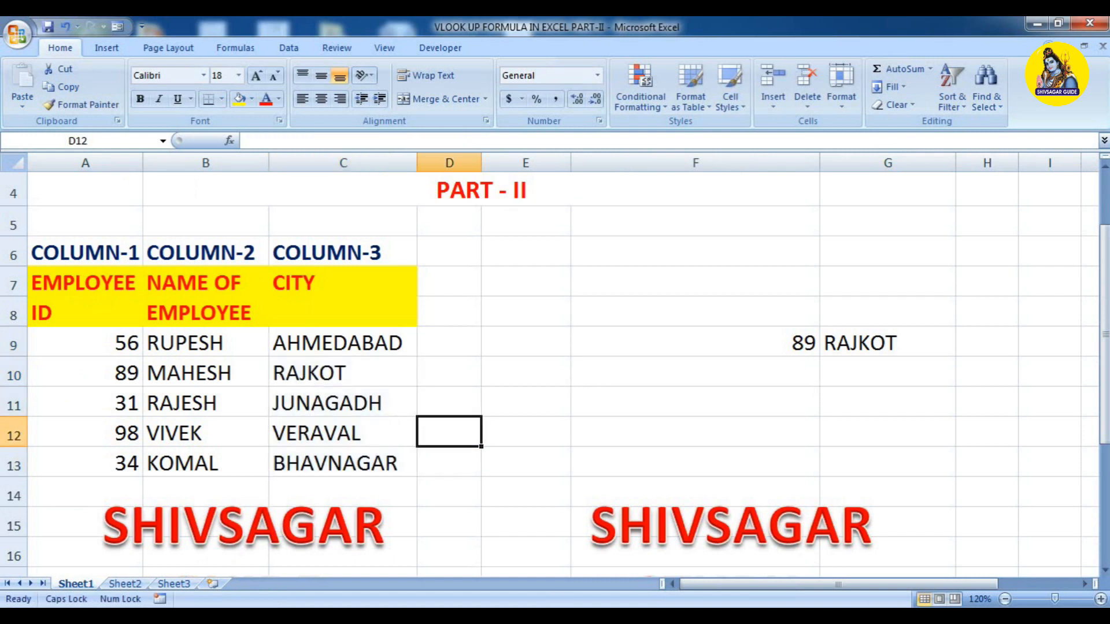
- Check the cities looked up for the first two employees on Sheet1 against their matching rows on Sheet2
click(125, 584)
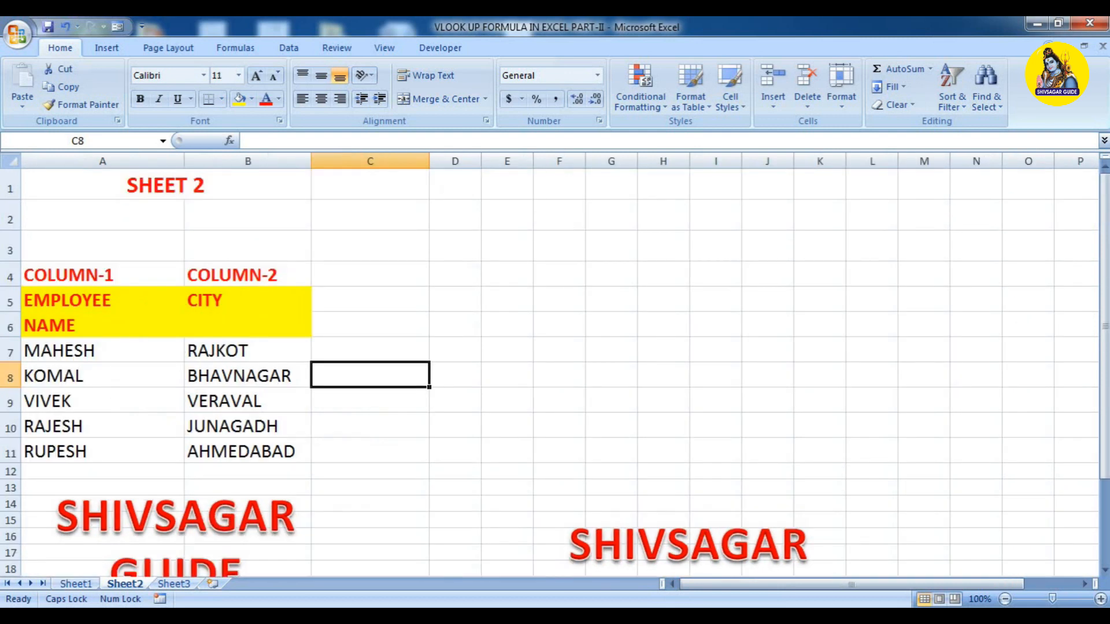
click(76, 583)
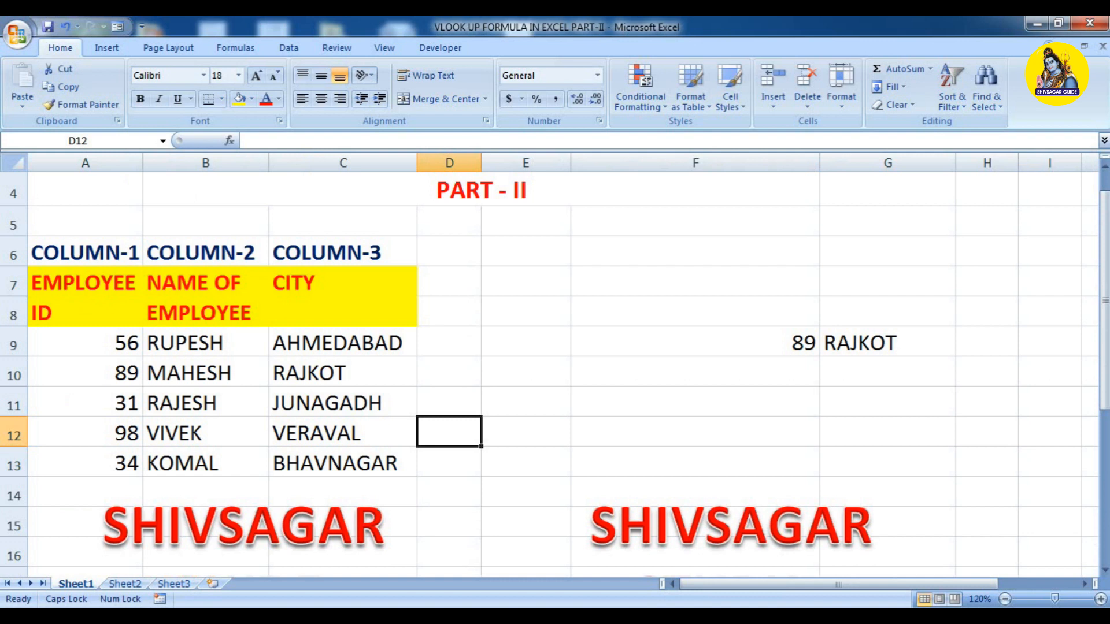
click(86, 342)
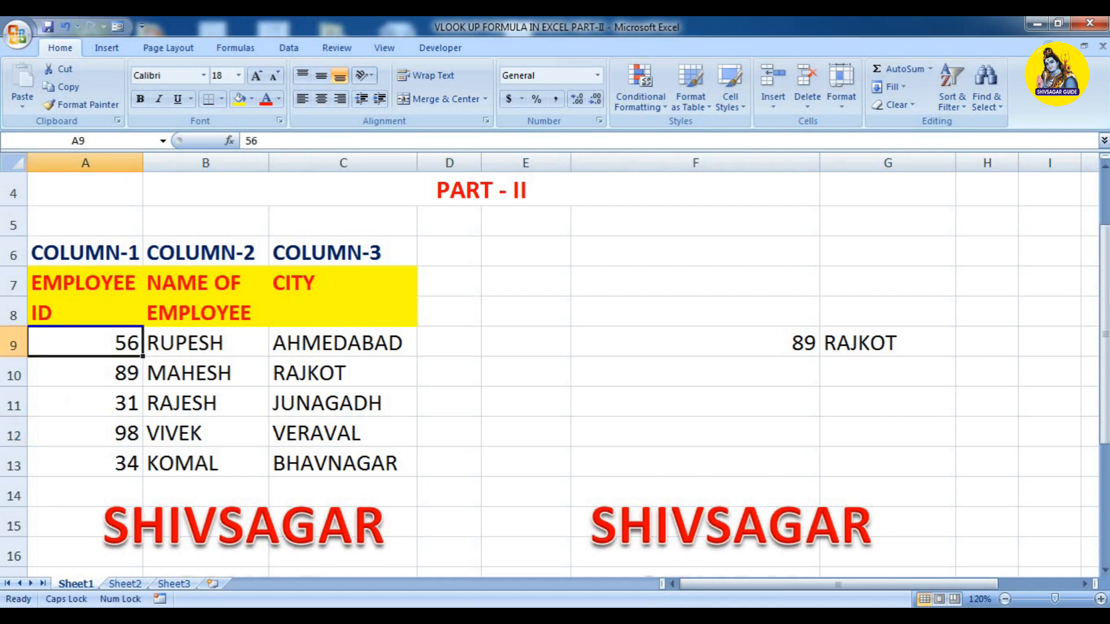
click(124, 583)
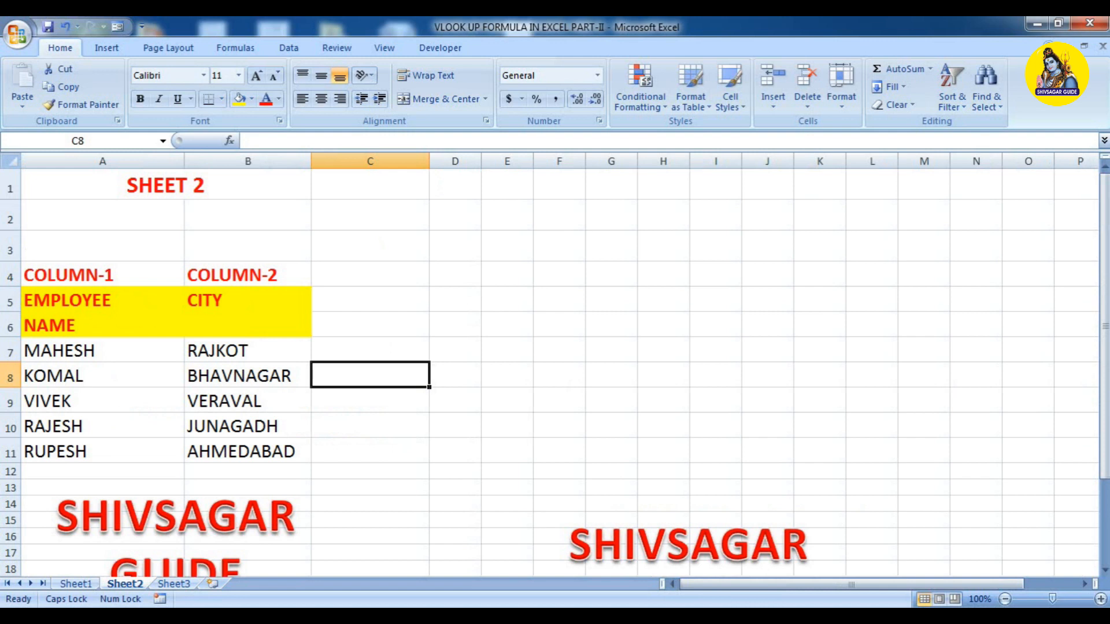
click(102, 450)
click(248, 451)
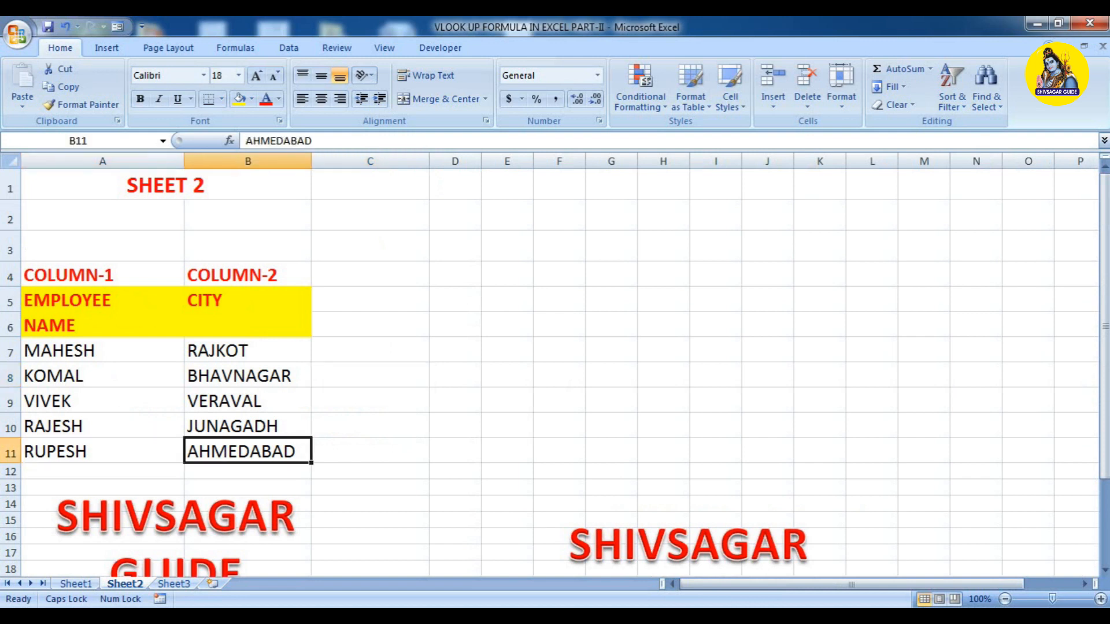
click(76, 583)
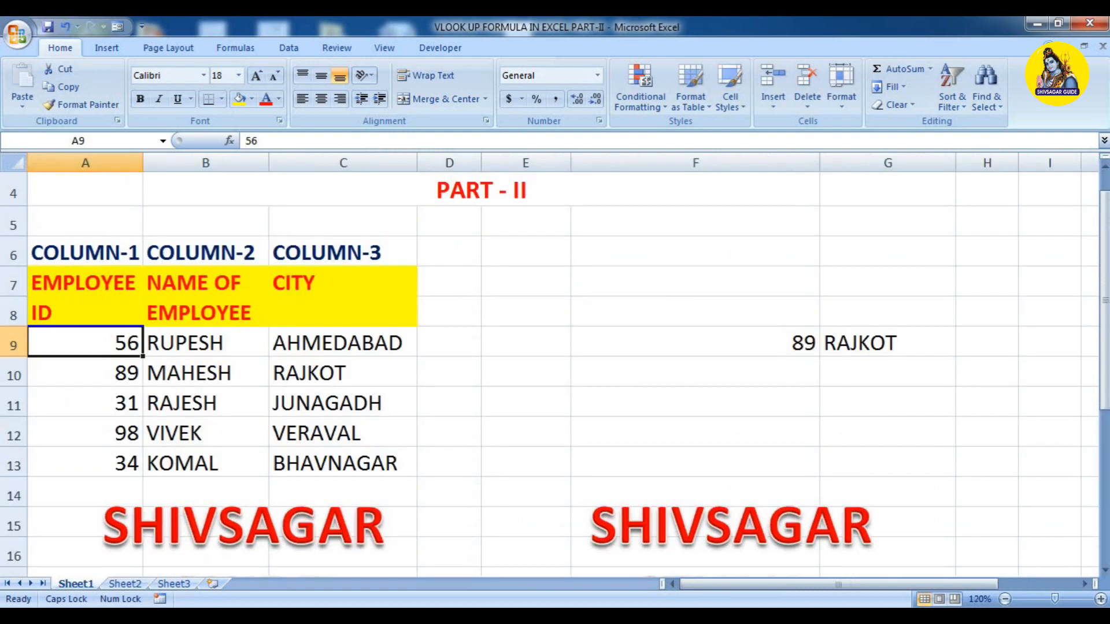
click(205, 373)
click(343, 373)
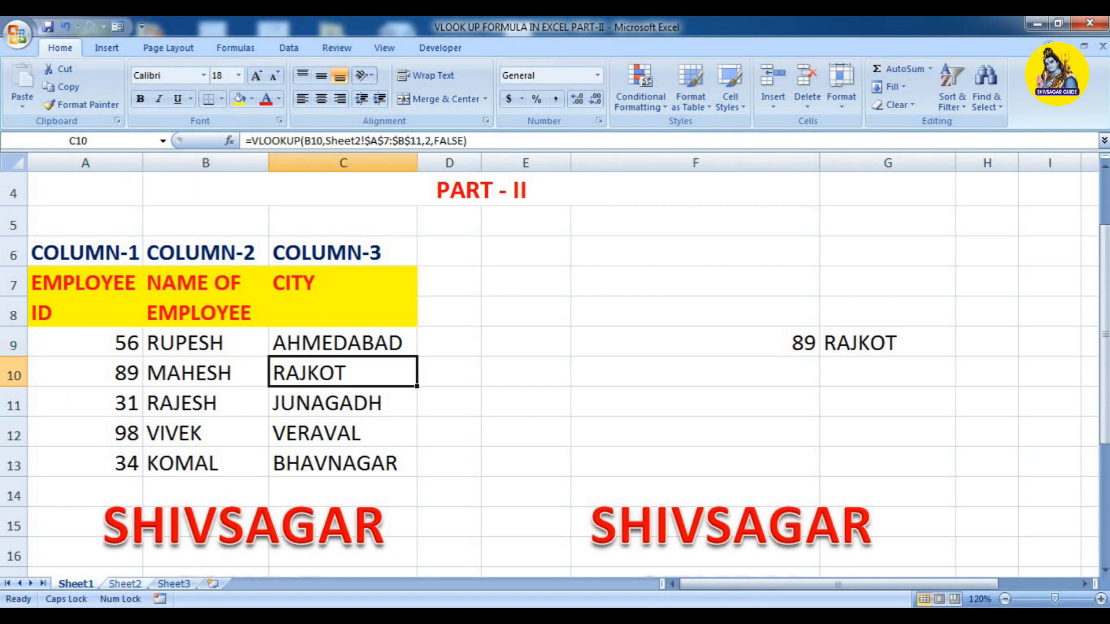
click(124, 584)
click(102, 350)
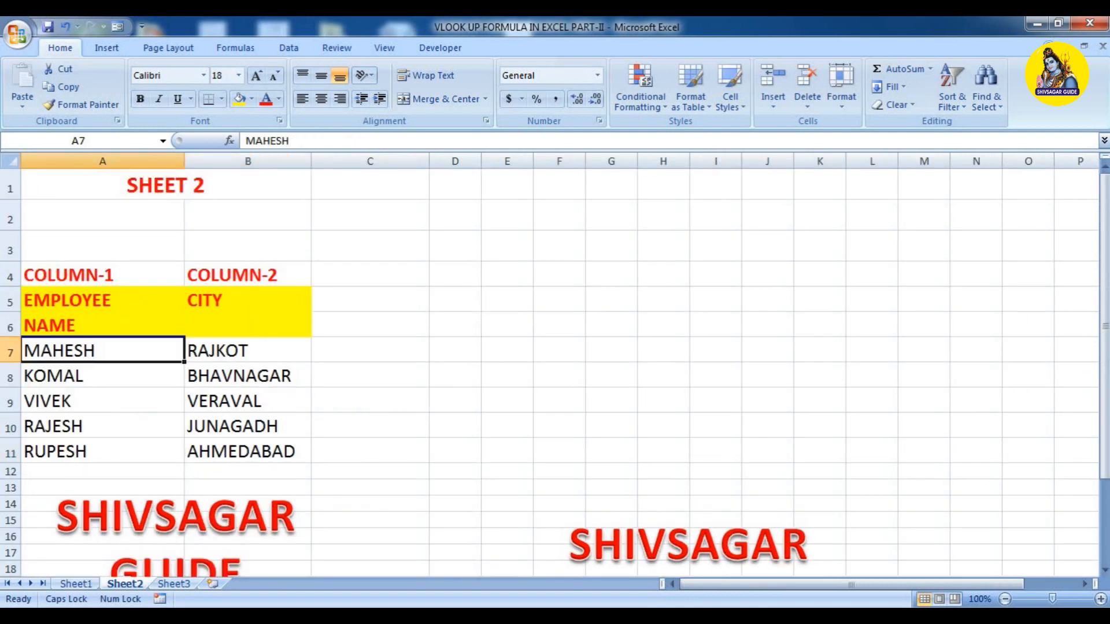
click(248, 350)
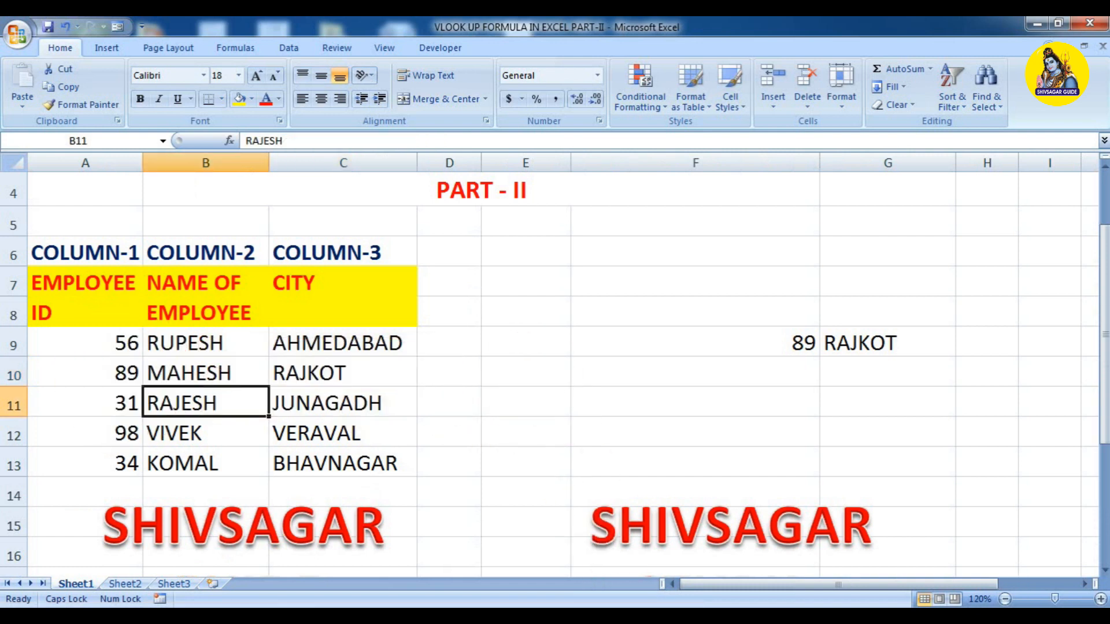
- Check the city looked up in C11 on Sheet1 against the same employee's row on Sheet2, and return to Sheet1
click(343, 402)
click(125, 584)
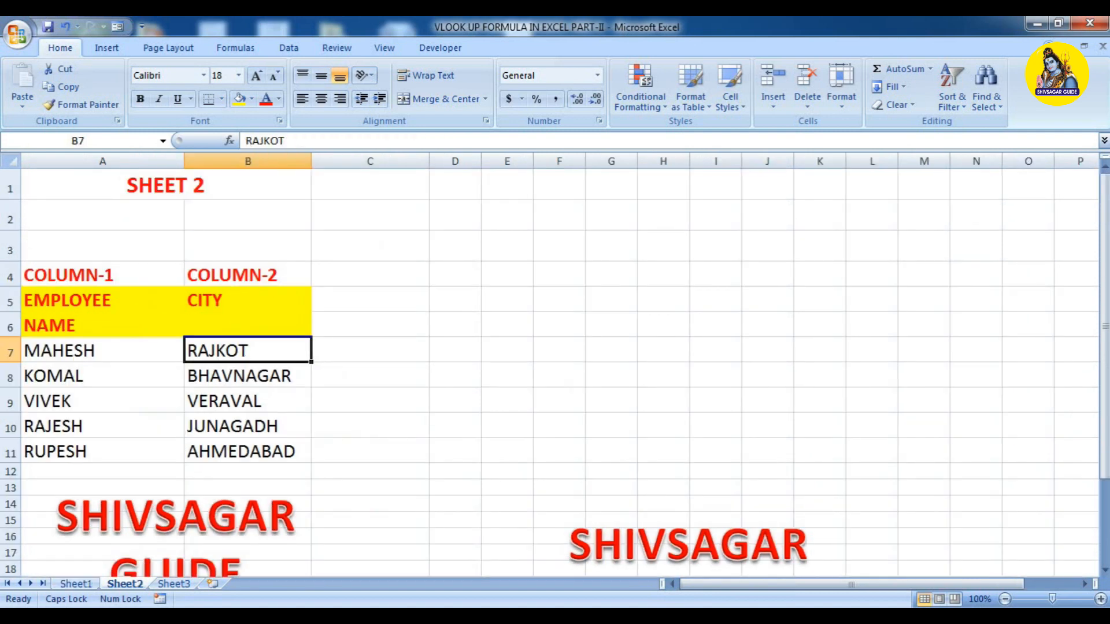
click(102, 426)
click(248, 427)
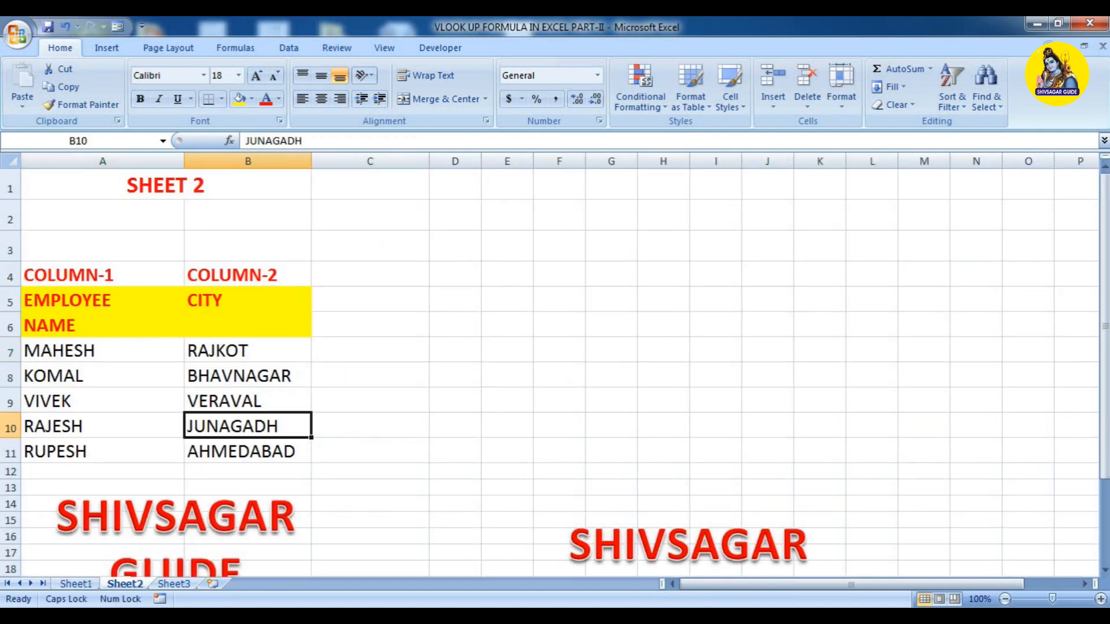
click(76, 583)
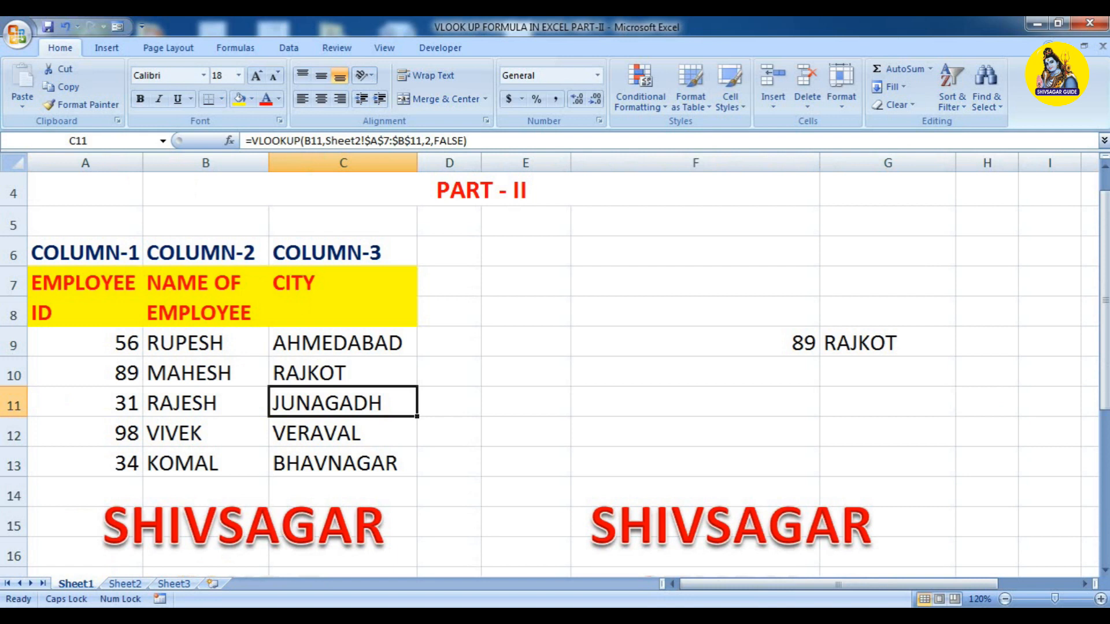
- Compare the city looked up for the employee in row 12 of Sheet1 with that employee's entry on Sheet2
click(206, 433)
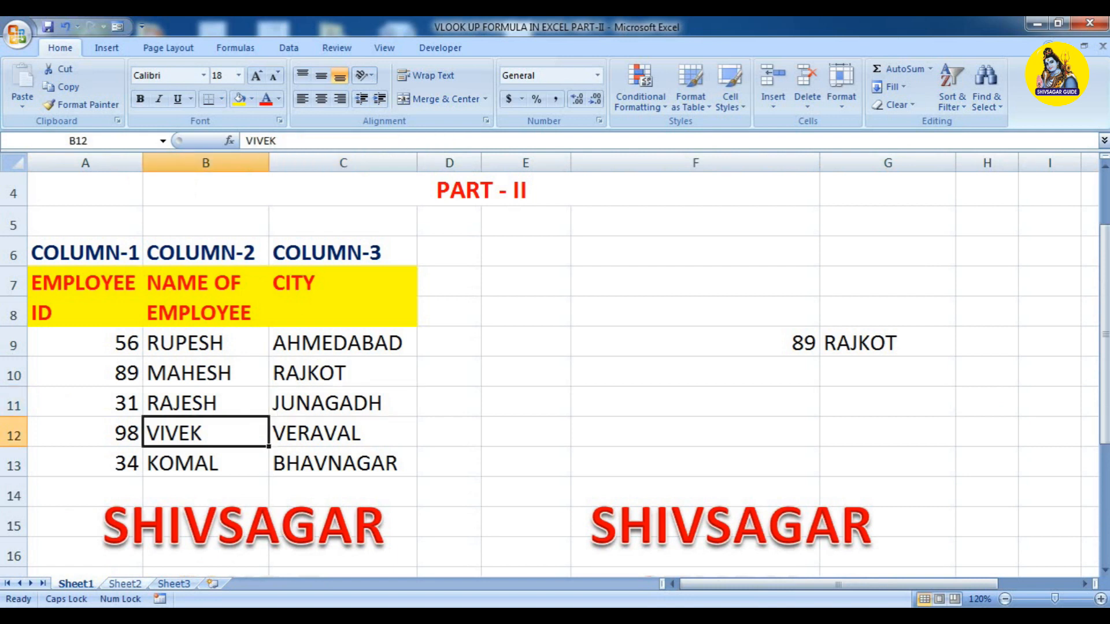
click(125, 583)
click(102, 400)
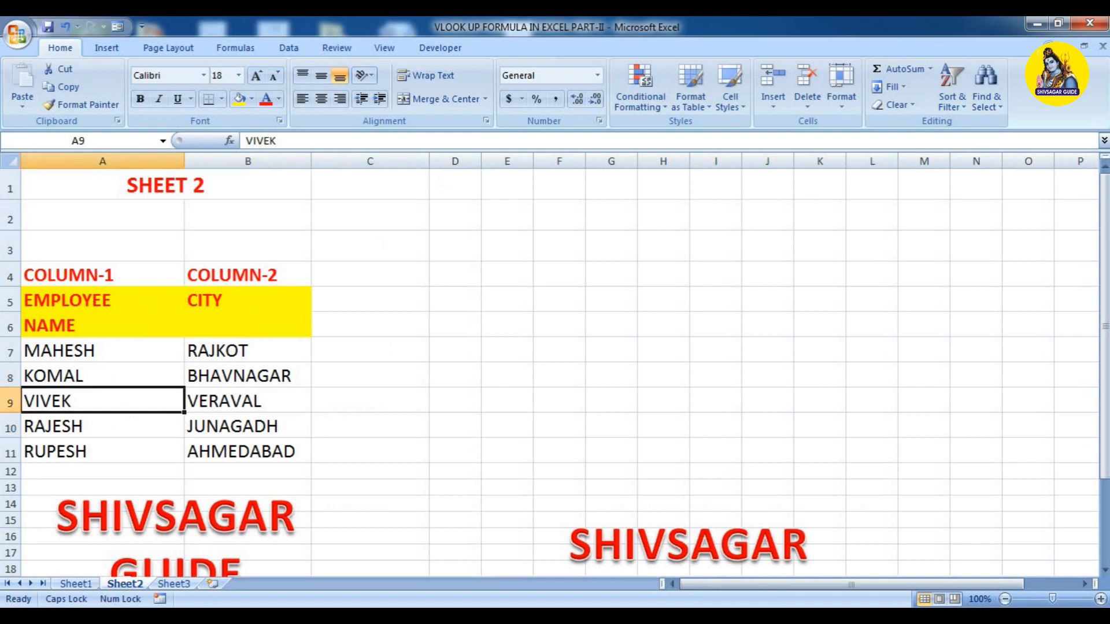
click(107, 564)
click(76, 584)
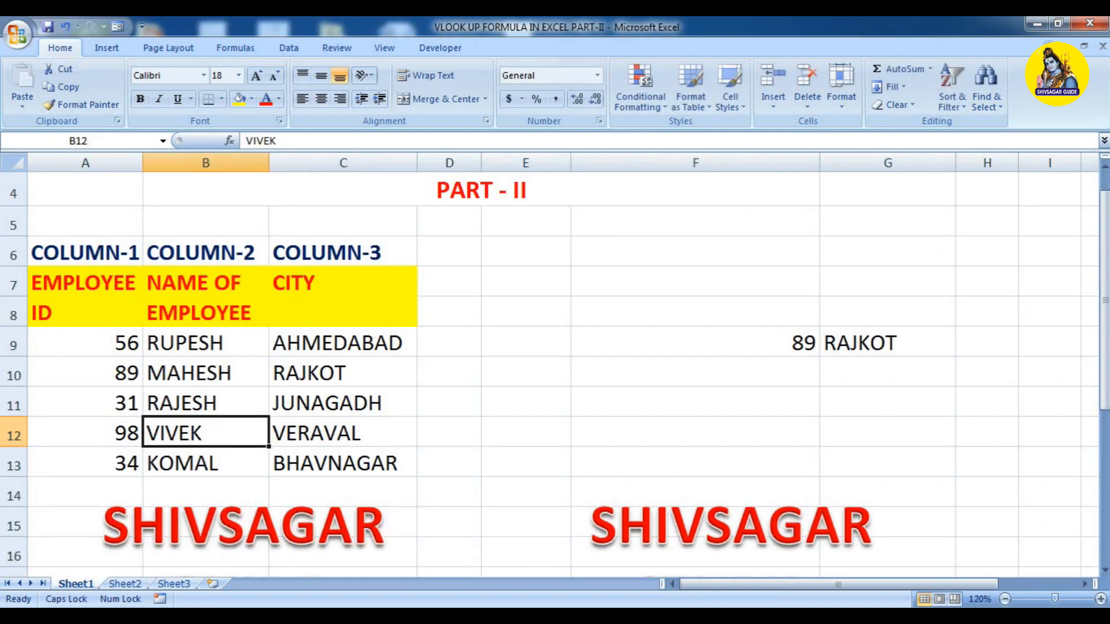
click(343, 433)
- Display the VLOOKUP formula in C9 in edit mode to review its arguments, and close it without changes
click(343, 343)
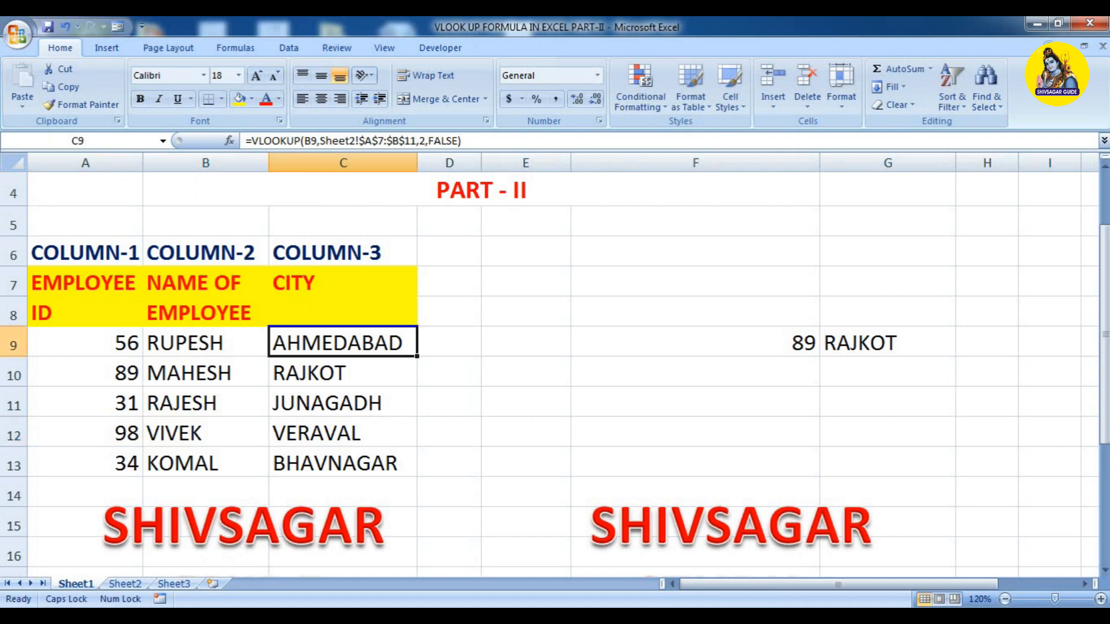
key(F2)
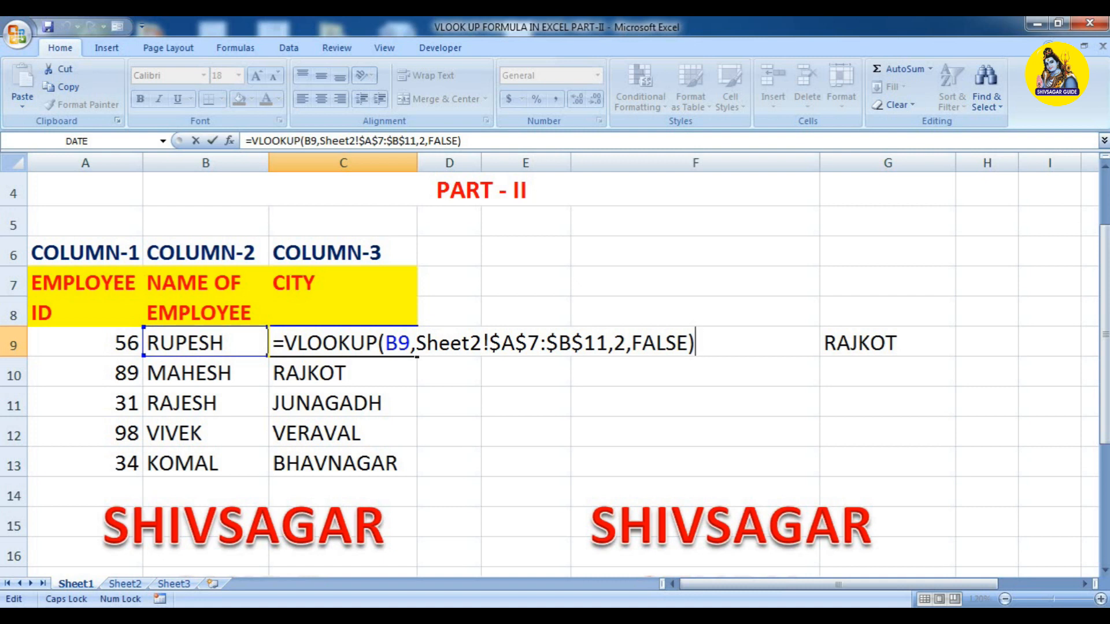
key(Return)
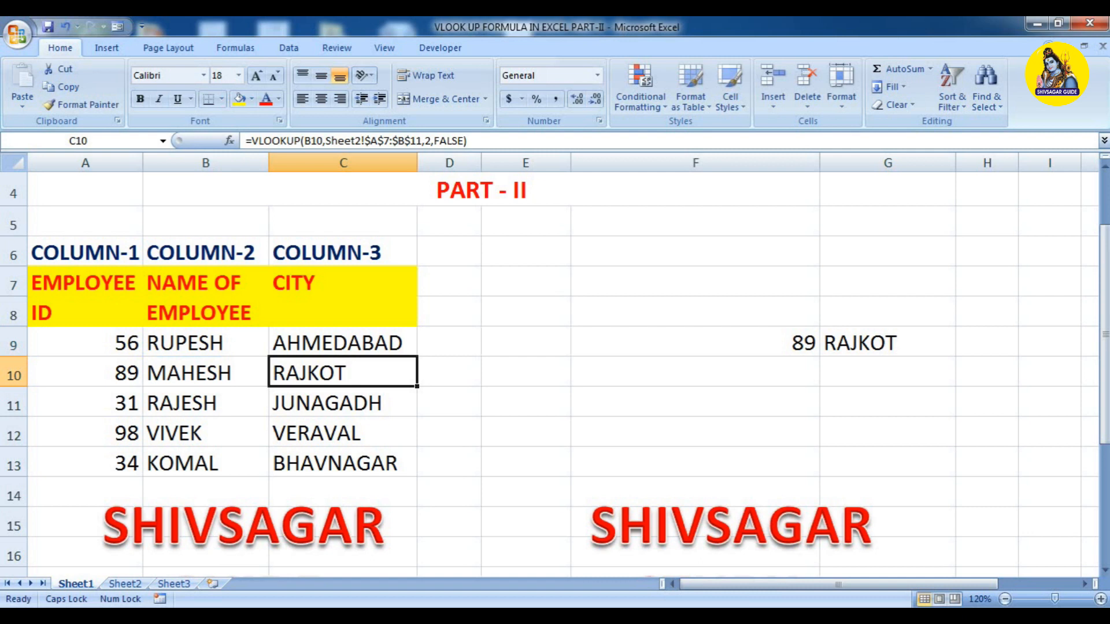
click(343, 342)
scroll(555, 370, up, 1)
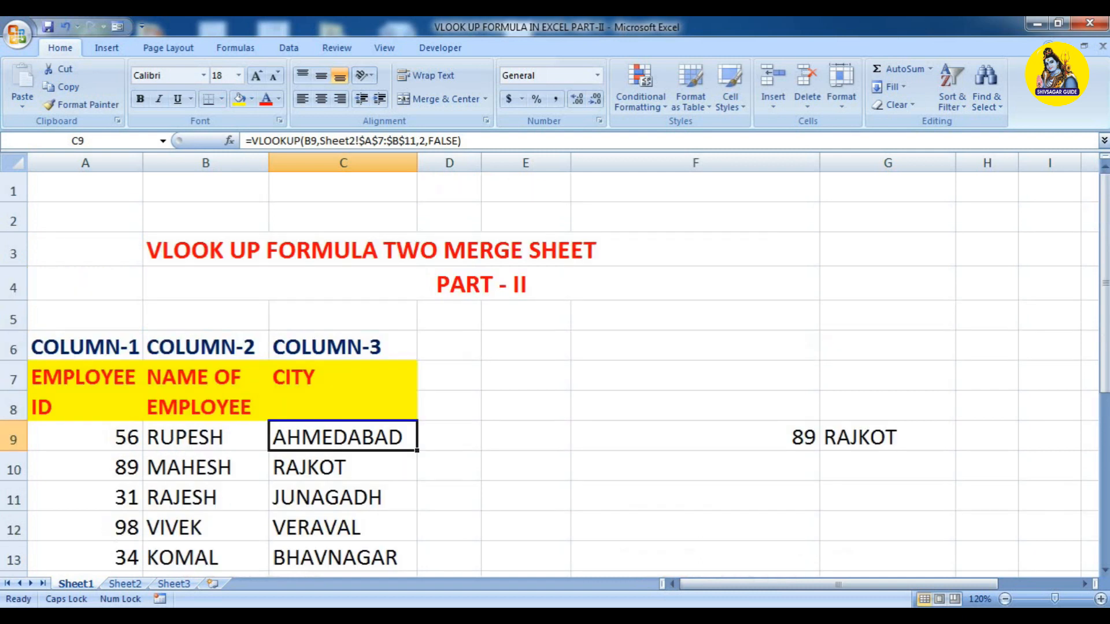
scroll(555, 370, down, 2)
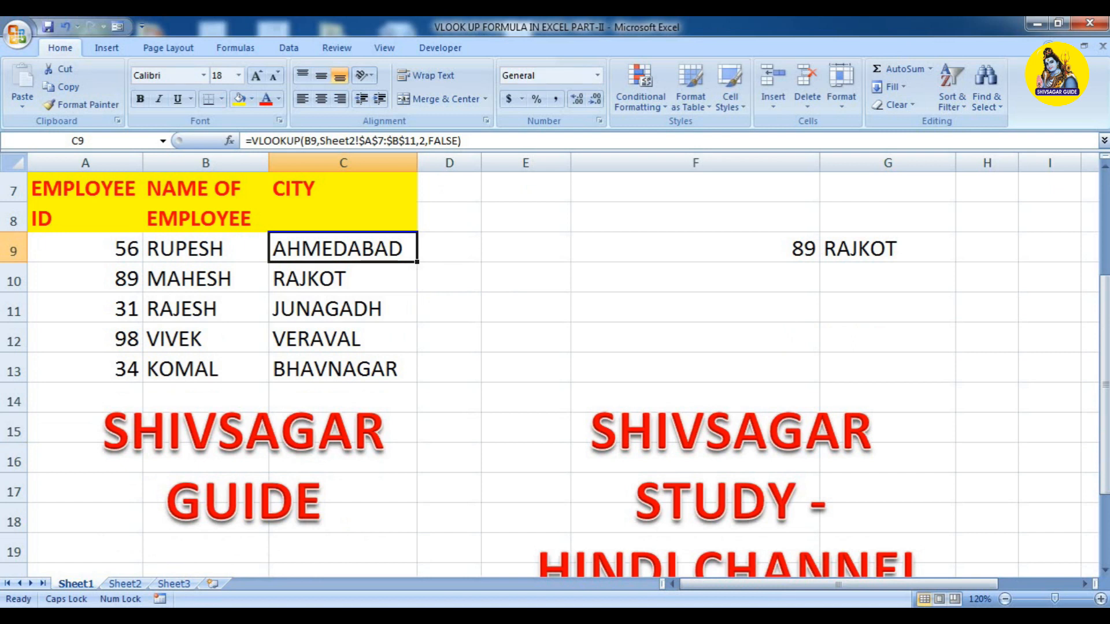
scroll(555, 370, up, 2)
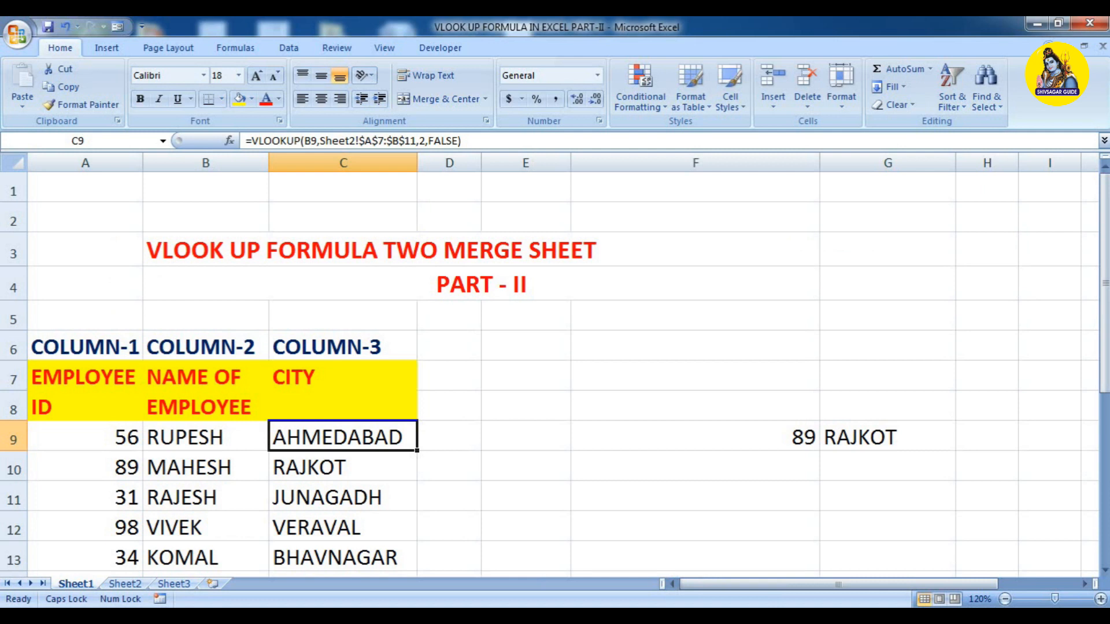
click(525, 345)
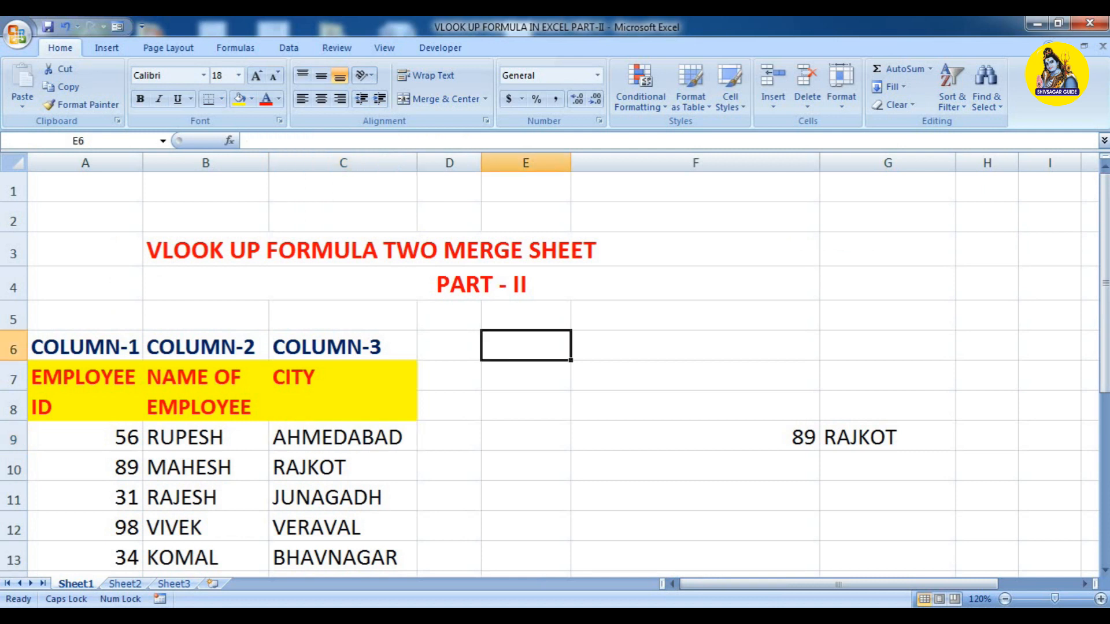
scroll(554, 370, down, 3)
click(449, 368)
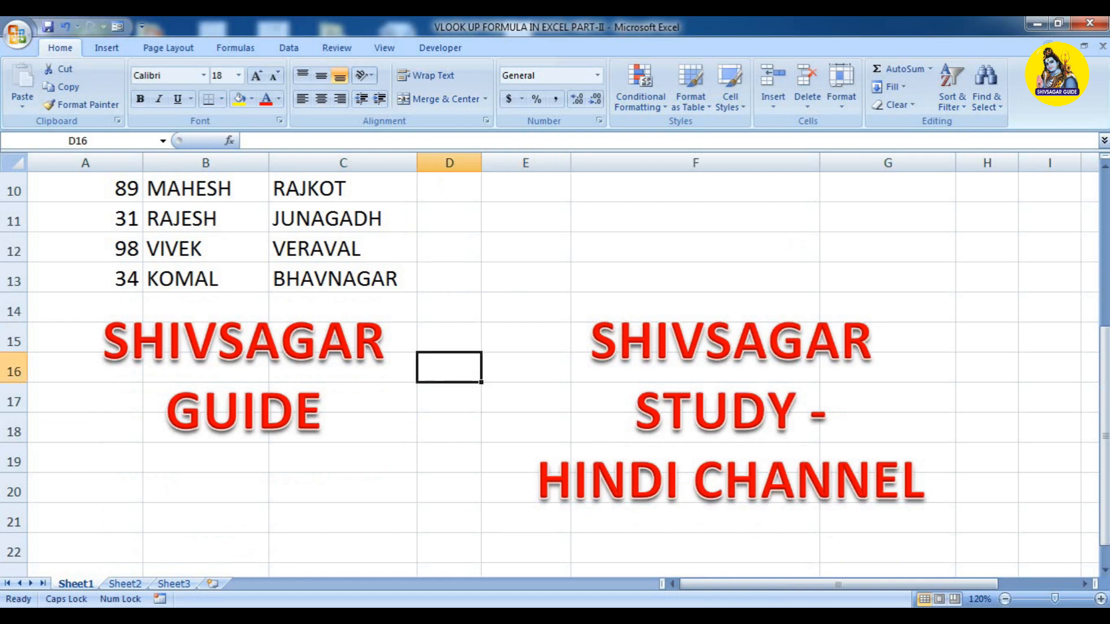
click(352, 341)
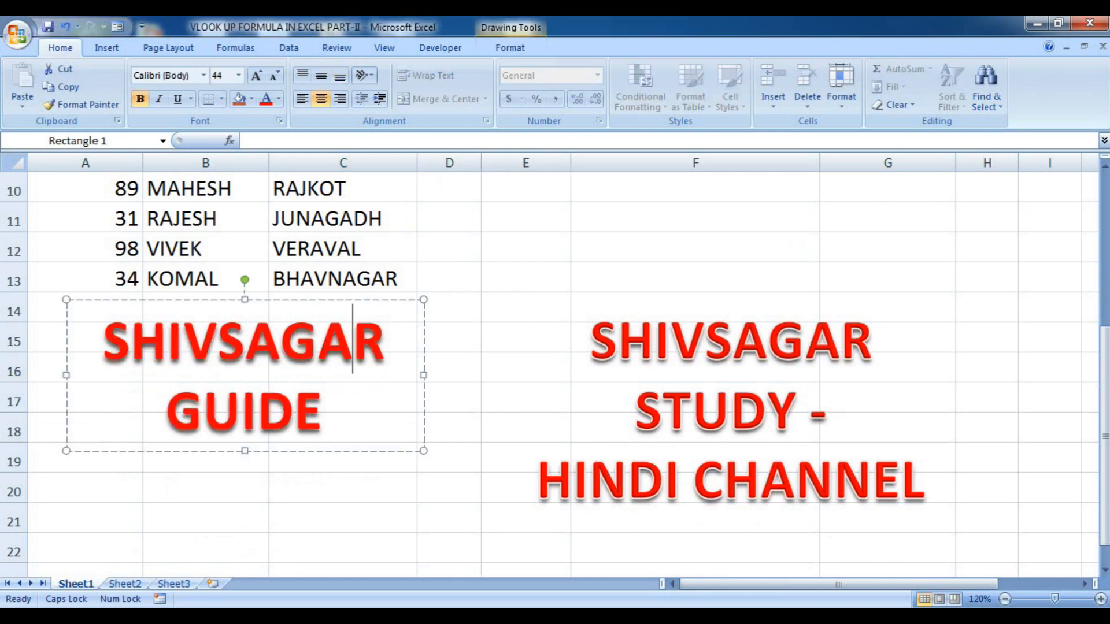